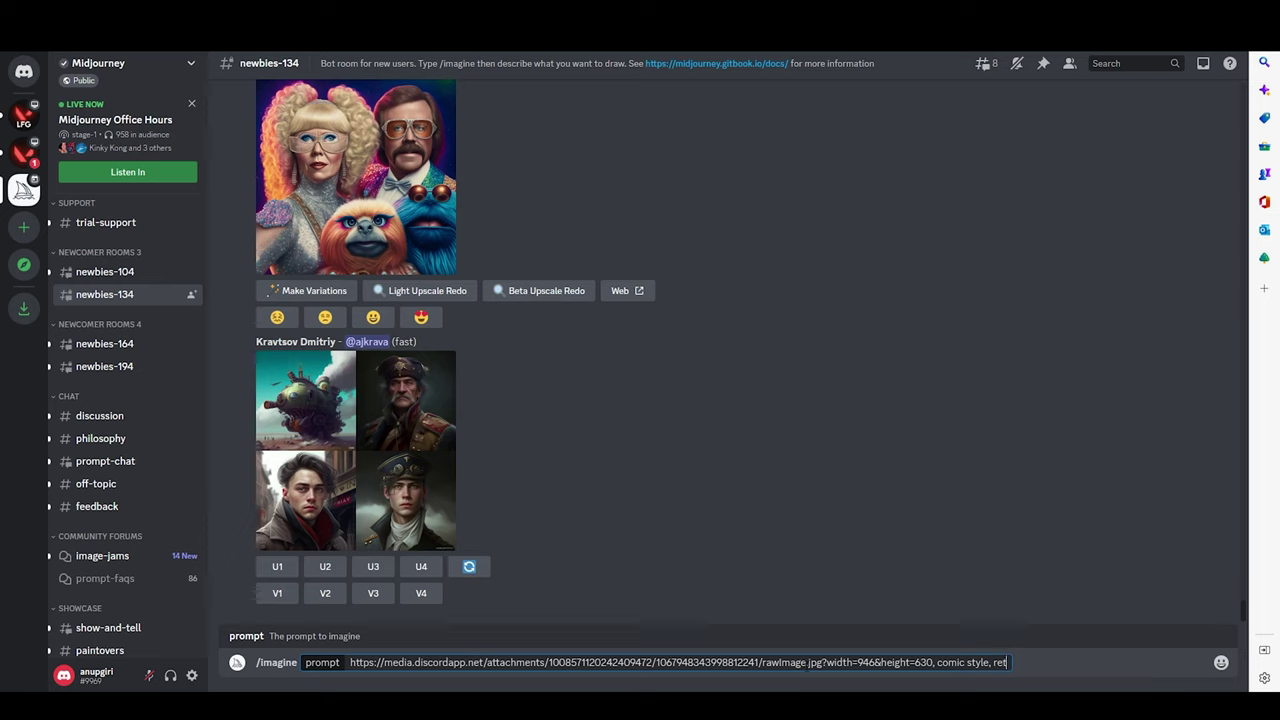
# - Extend the imagine prompt after "comic style" with the terms "retro look, sunset"
pyautogui.write('look')
pyautogui.write(', cinemat')
pyautogui.press('BackSpace')
pyautogui.press('BackSpace')
pyautogui.press('BackSpace')
pyautogui.press('BackSpace')
pyautogui.press('BackSpace')
pyautogui.press('BackSpace')
pyautogui.write('unset')
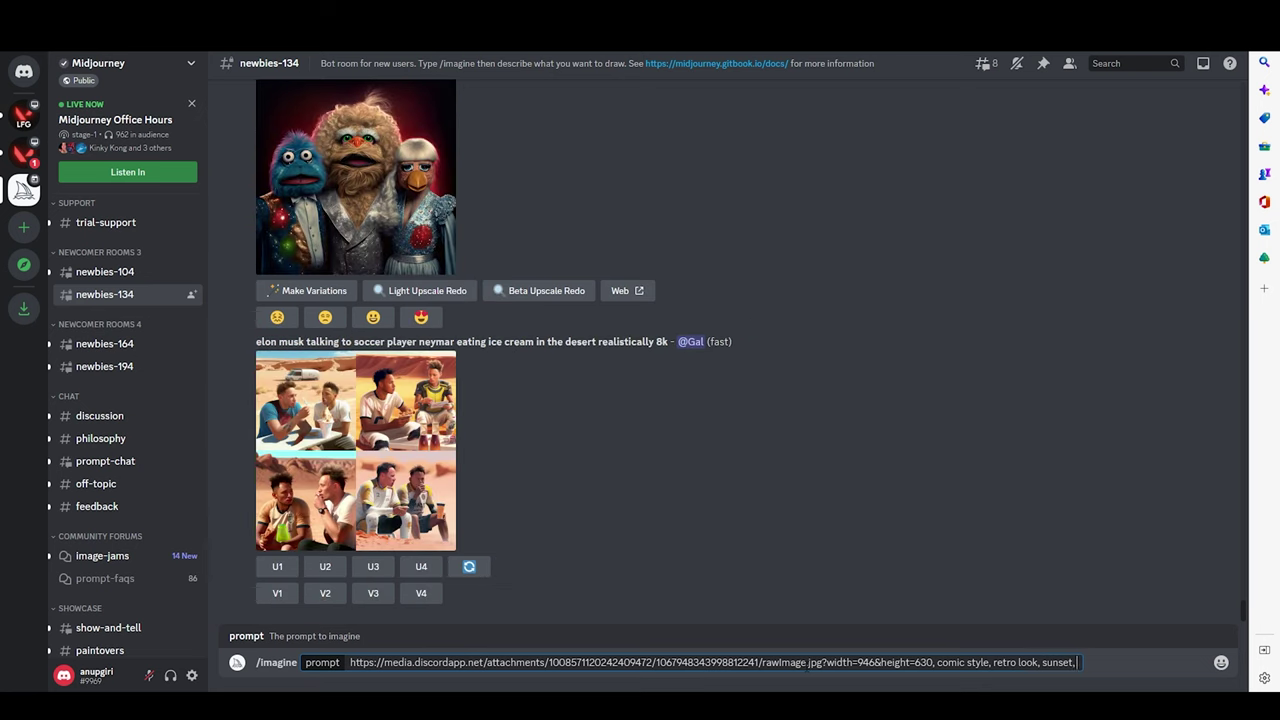
# - Add "high ocean waves" to the imagine prompt as the next descriptor
pyautogui.write(', high ocean waaves')
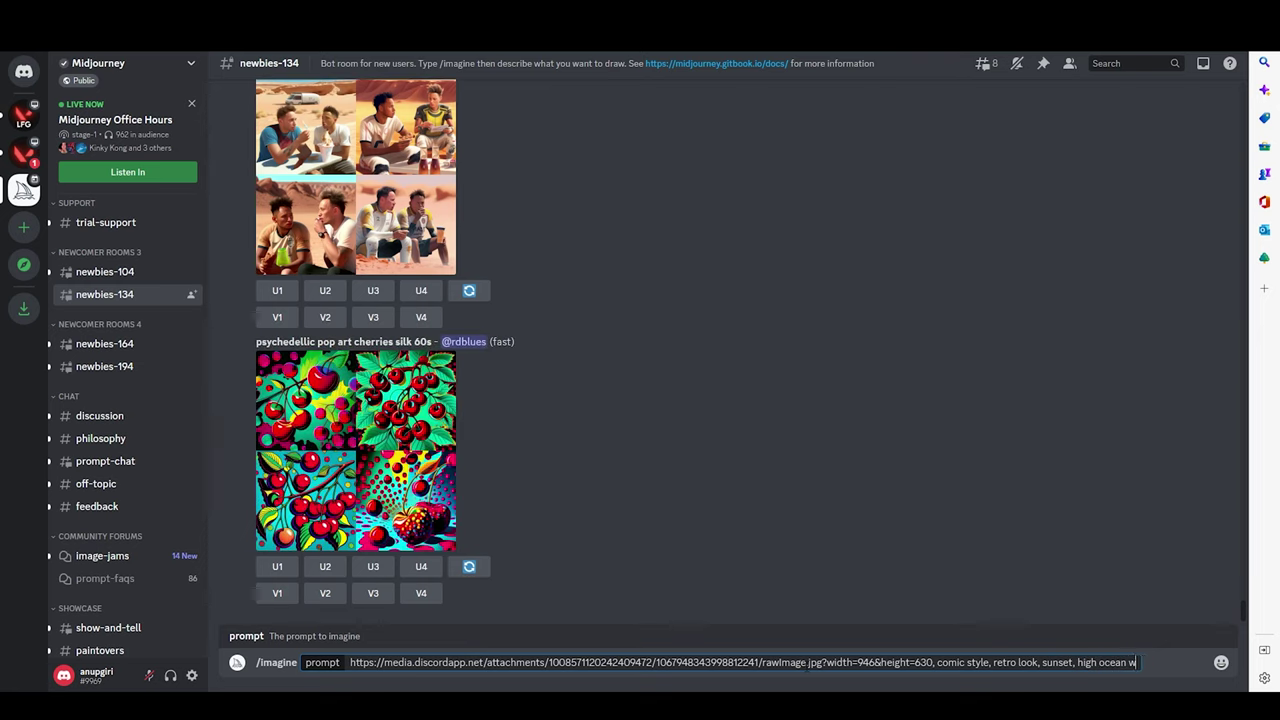
pyautogui.press('BackSpace')
pyautogui.press('BackSpace')
pyautogui.press('BackSpace')
pyautogui.press('BackSpace')
pyautogui.write('ves, ')
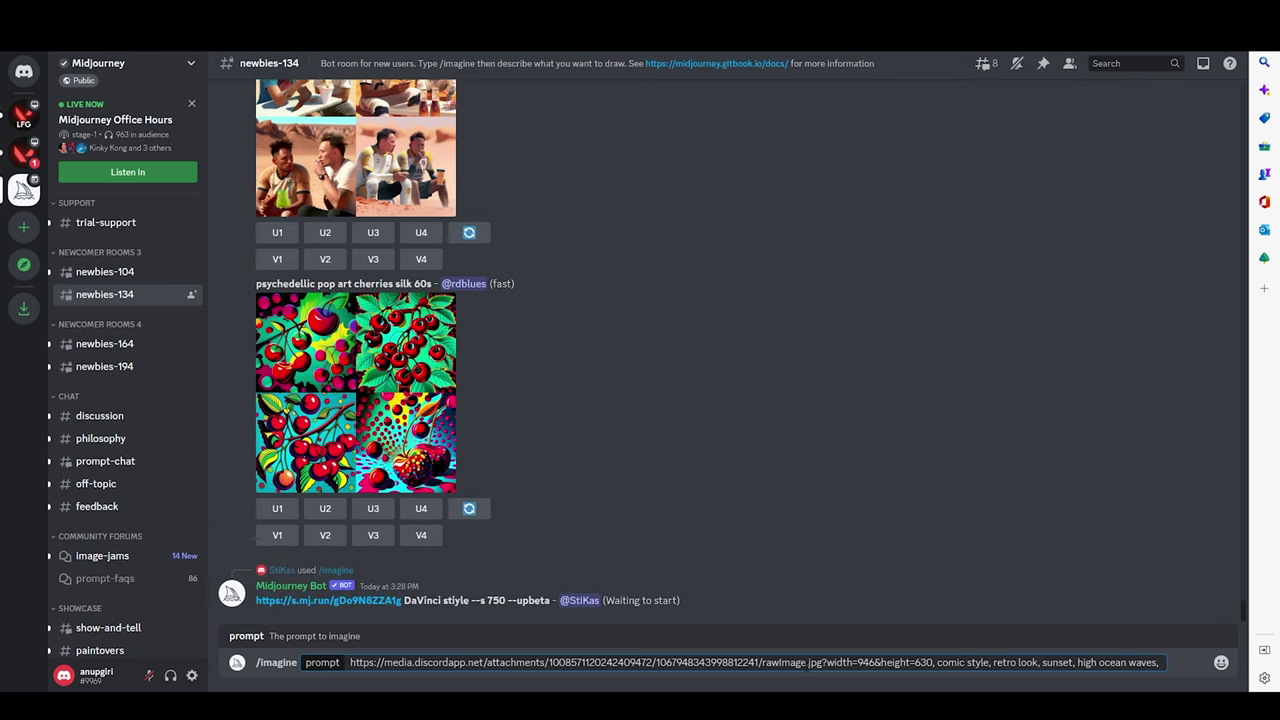
# - Complete the imagine prompt with "dark moody clouds, hyper realistic, detailed, 8k" and submit it
pyautogui.write('dark moody clouds')
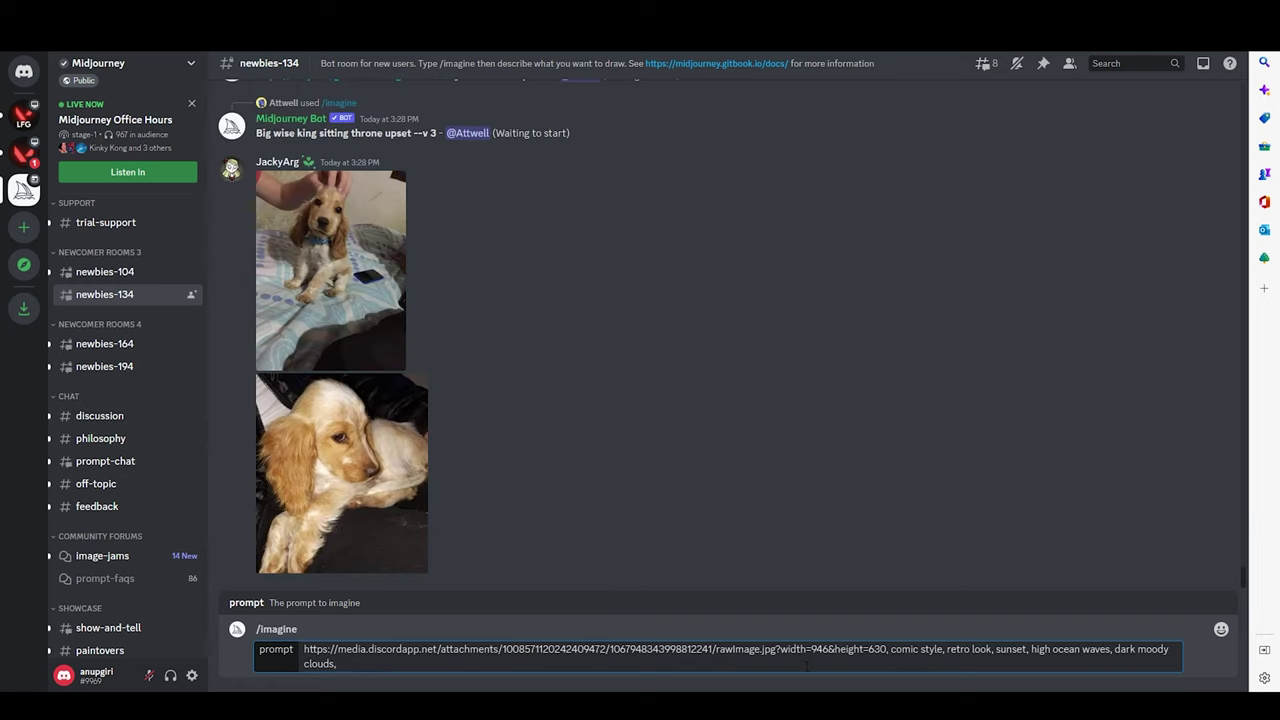
pyautogui.write(', hyper realistic, detailed, 8k')
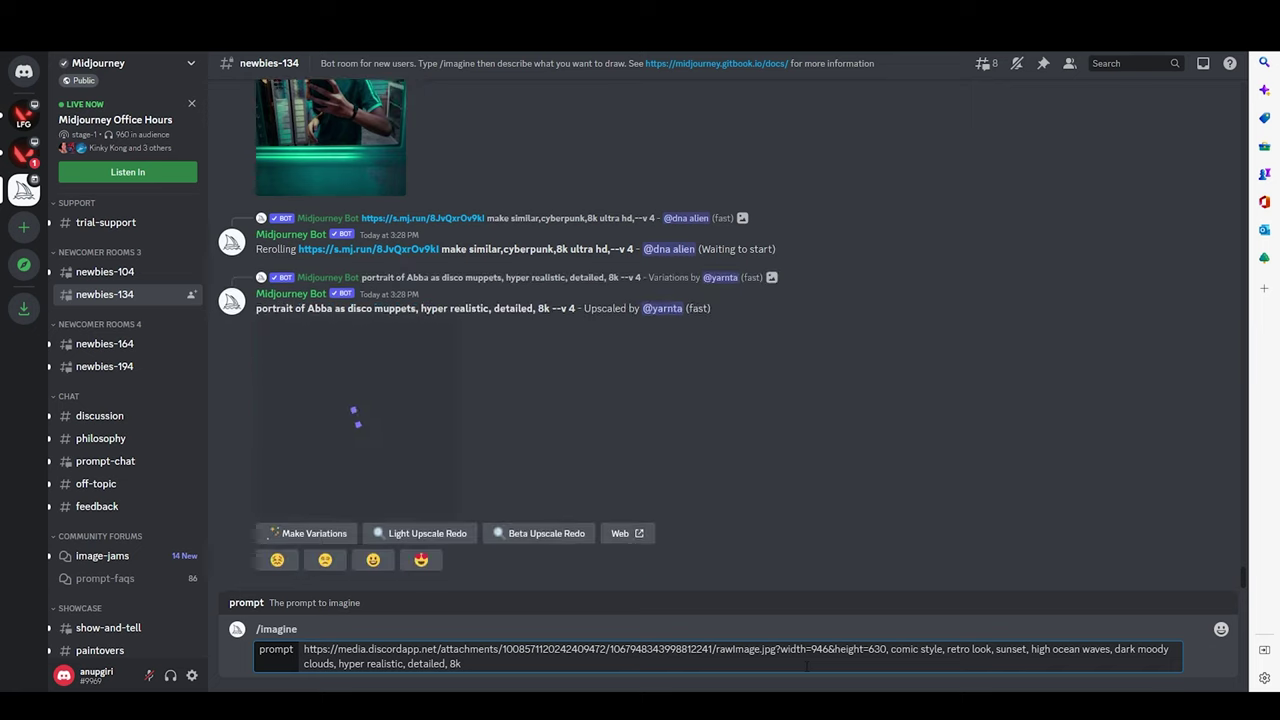
pyautogui.press('Return')
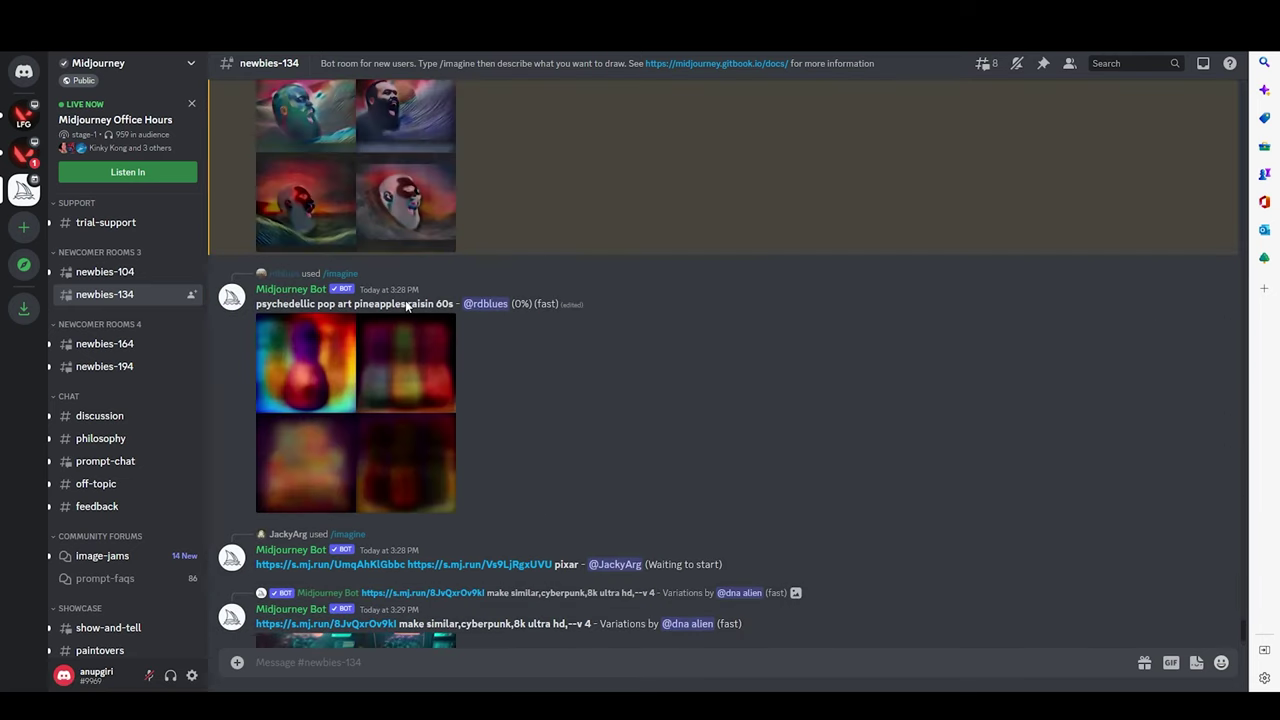
# - Find the four-image grid generated from the comic-style ocean prompt and examine it enlarged
pyautogui.scroll(3, 407, 305)
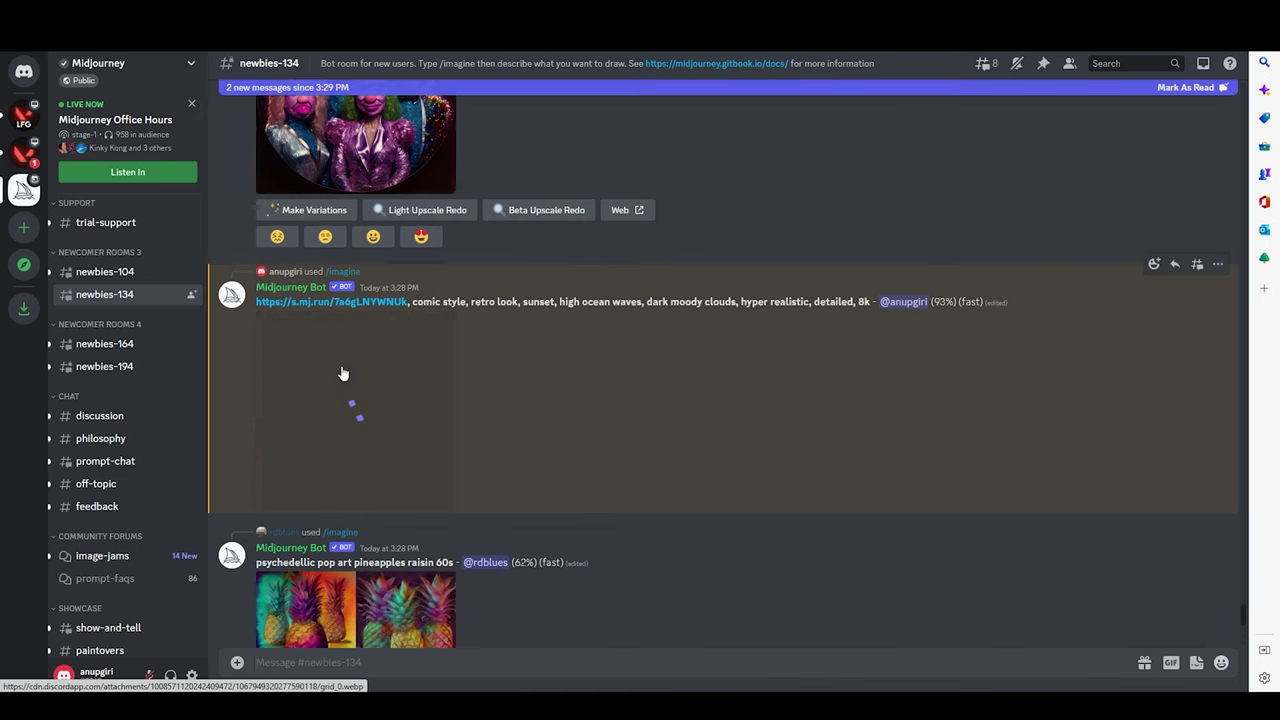
pyautogui.scroll(-3, 343, 373)
pyautogui.scroll(4, 498, 416)
pyautogui.scroll(7, 493, 415)
pyautogui.scroll(-12, 460, 422)
pyautogui.scroll(-10, 437, 497)
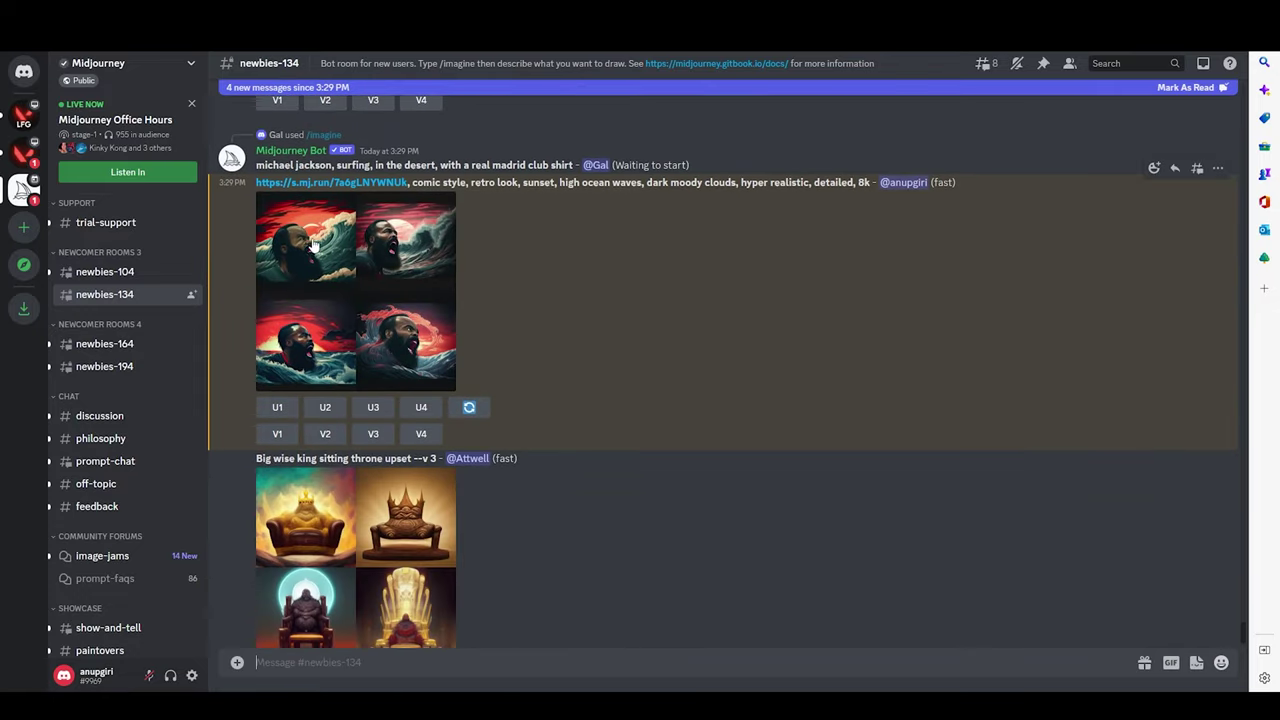
pyautogui.click(313, 244)
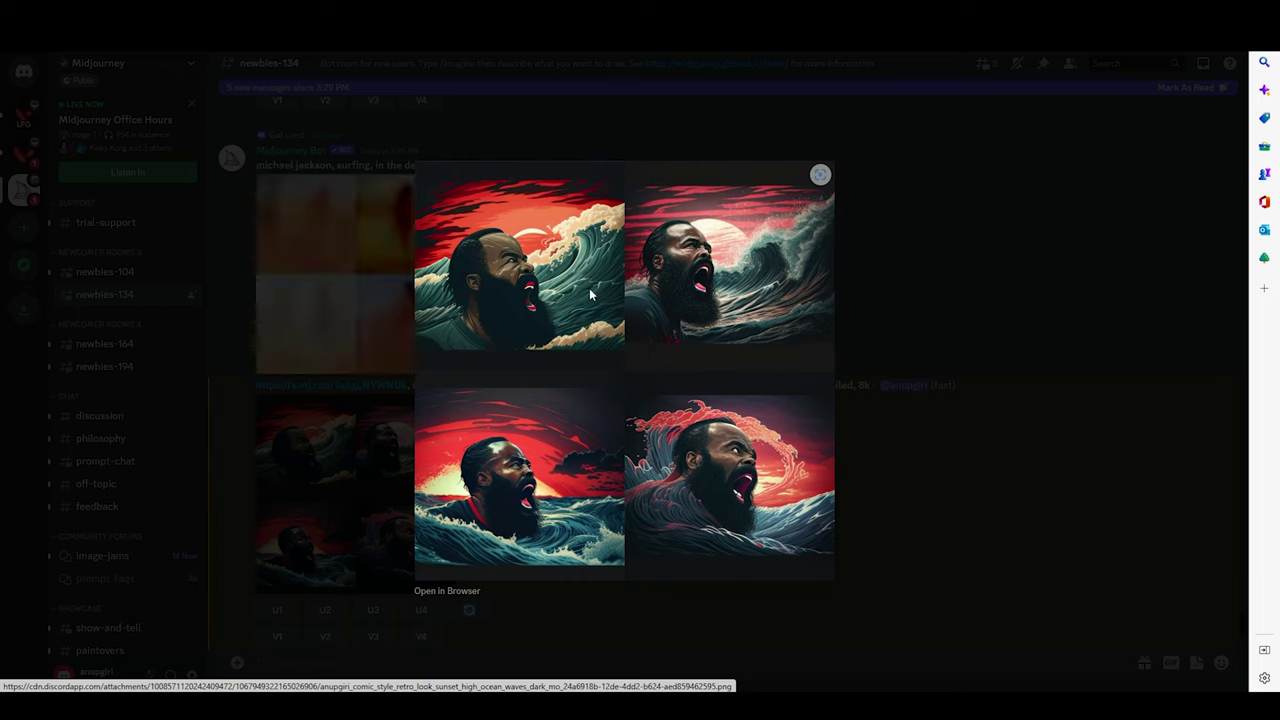
pyautogui.click(986, 481)
# - Request upscales of all four images in the comic-style ocean grid
pyautogui.click(279, 614)
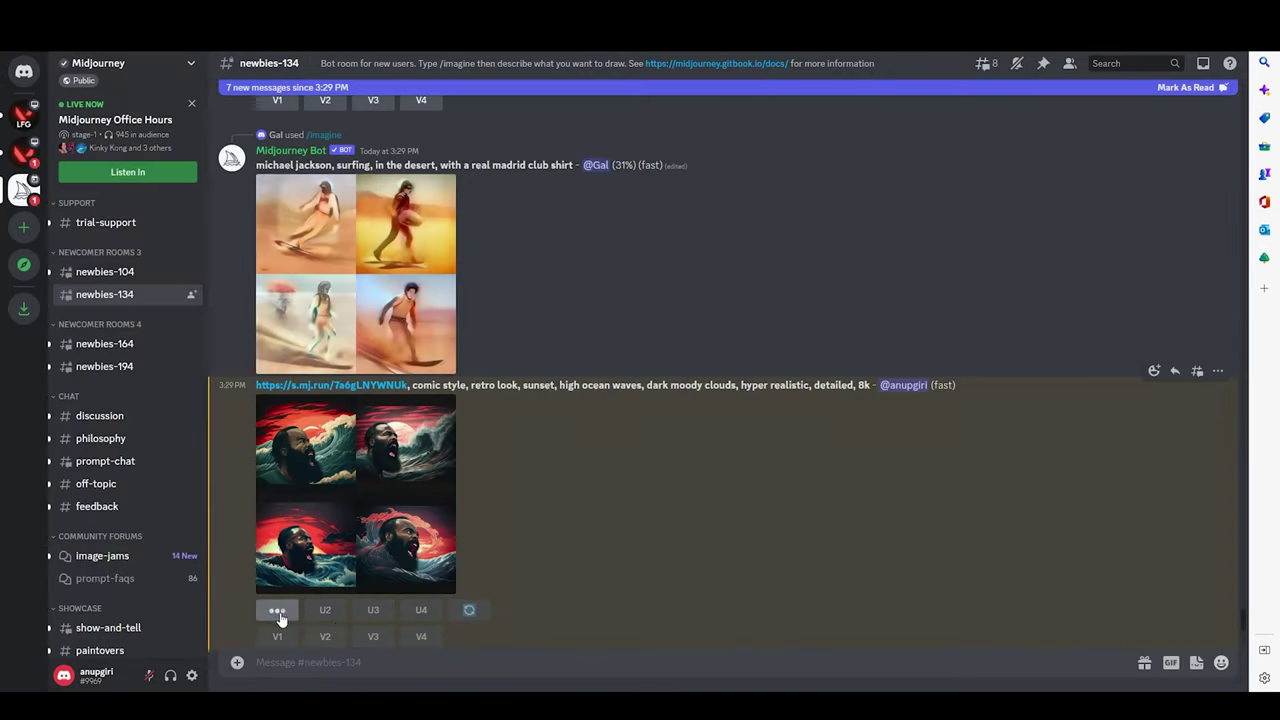
pyautogui.click(327, 612)
pyautogui.click(375, 616)
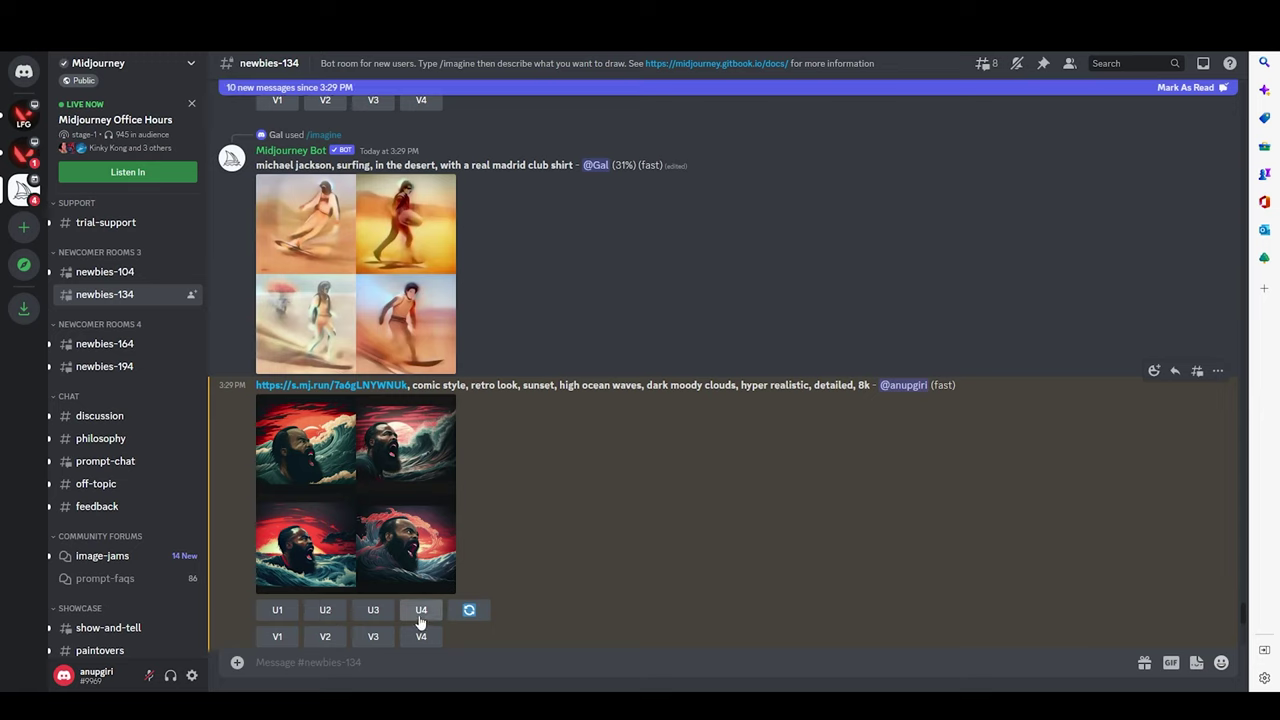
pyautogui.click(421, 610)
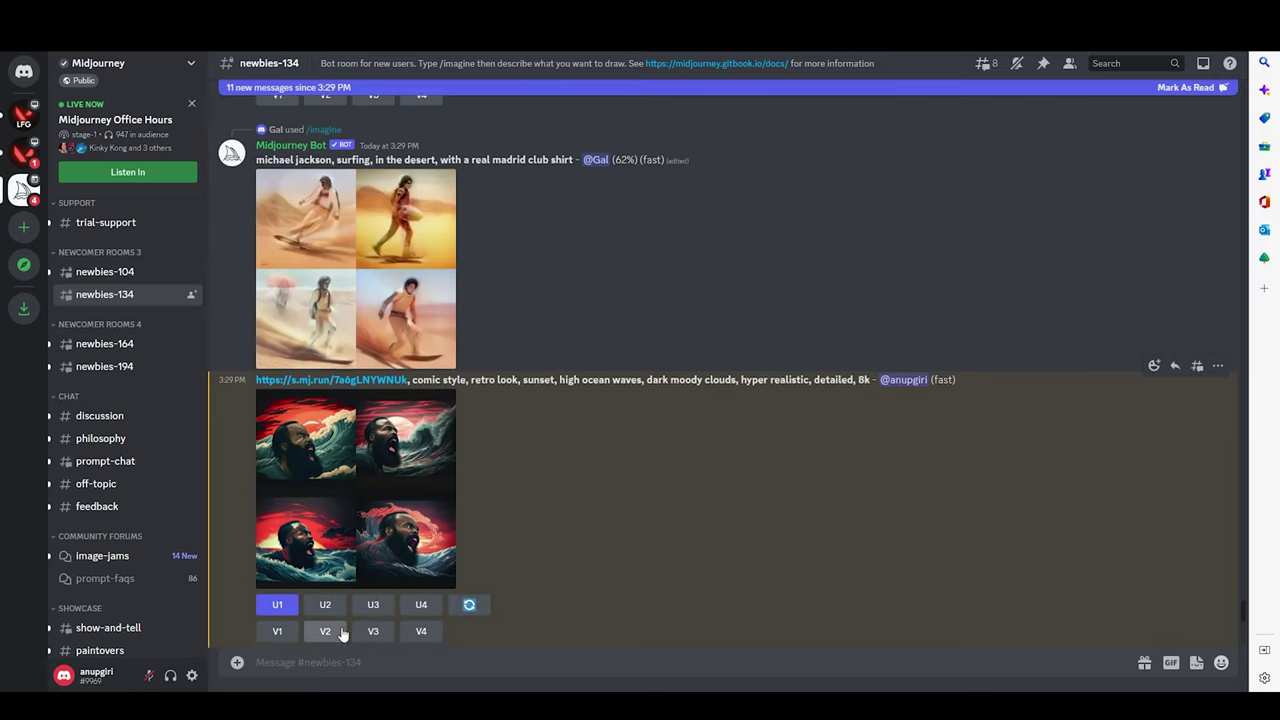
# - Check the status of the four upscale jobs and look through the surrounding channel messages
pyautogui.scroll(-3, 343, 632)
pyautogui.scroll(3, 343, 632)
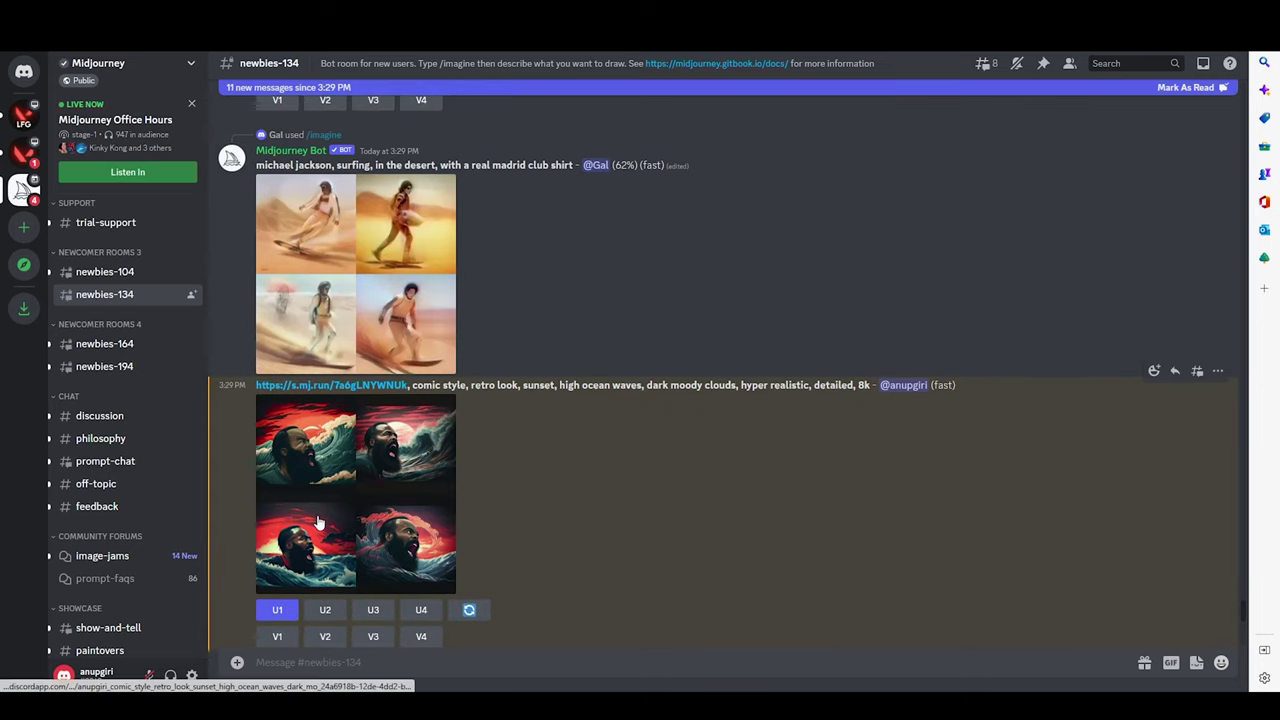
pyautogui.scroll(-1, 312, 516)
pyautogui.scroll(-10, 318, 521)
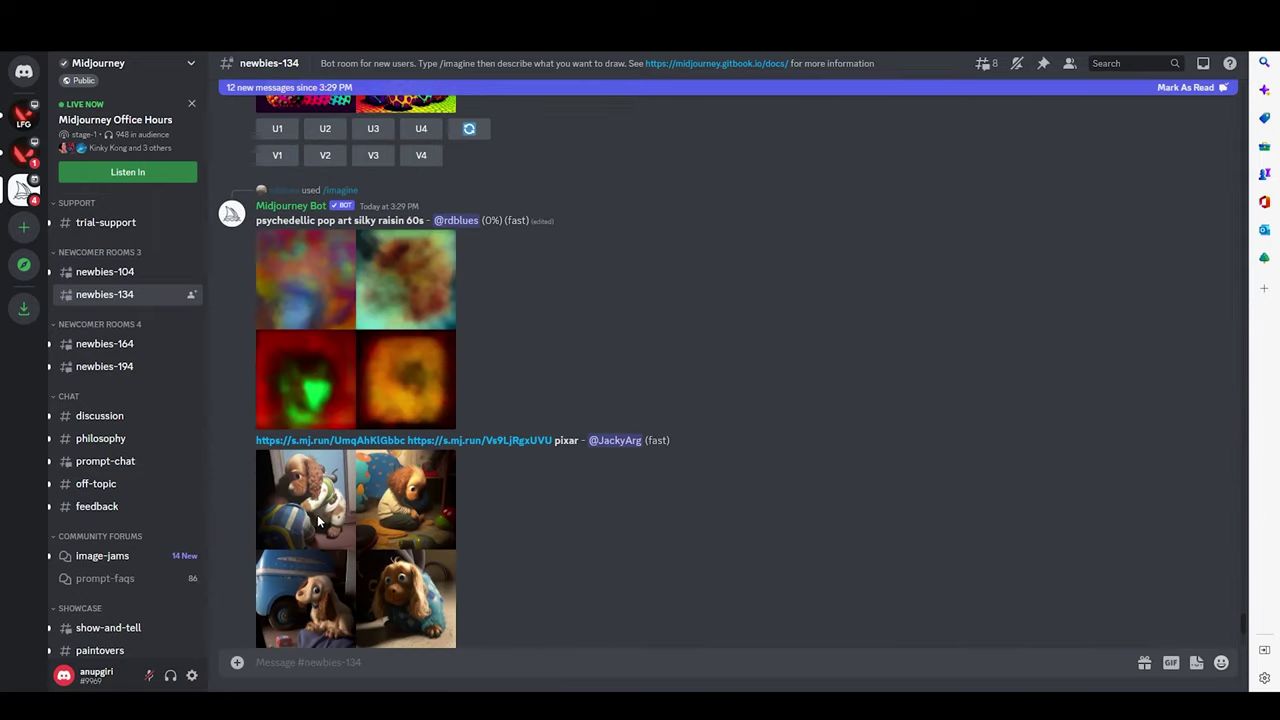
pyautogui.scroll(-5, 317, 514)
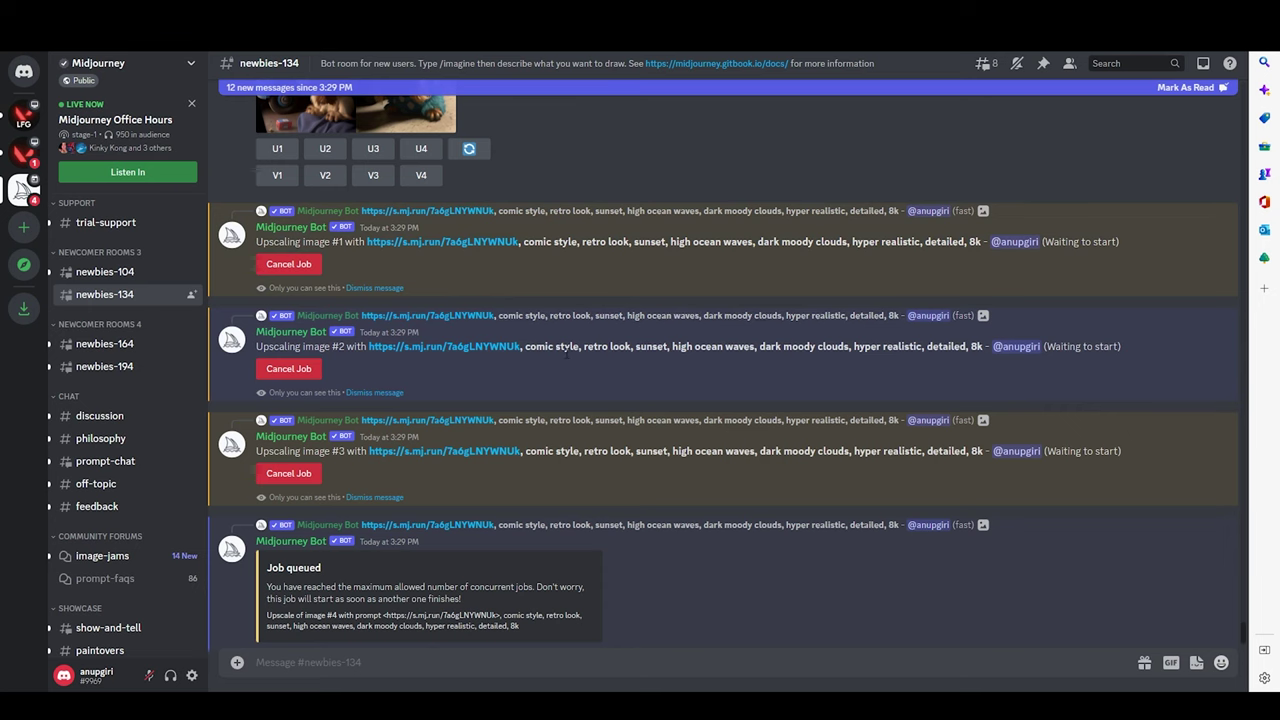
pyautogui.scroll(15, 594, 380)
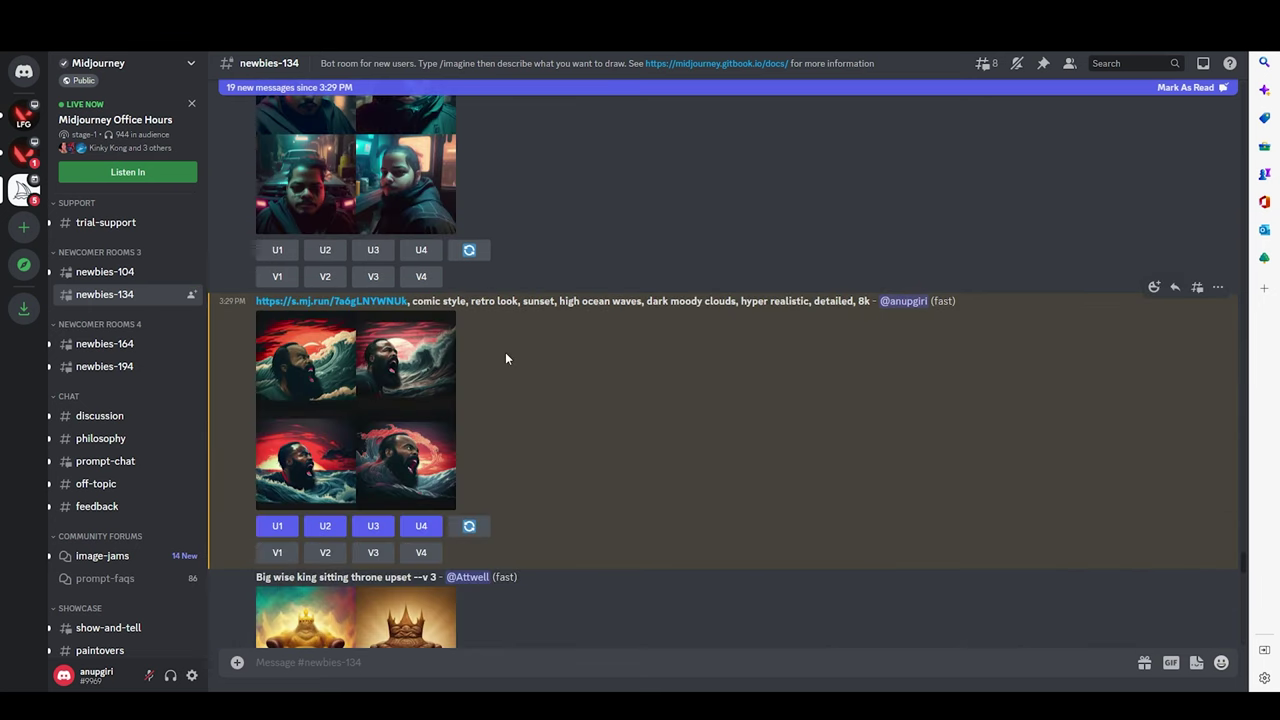
pyautogui.scroll(3, 505, 352)
pyautogui.scroll(15, 505, 352)
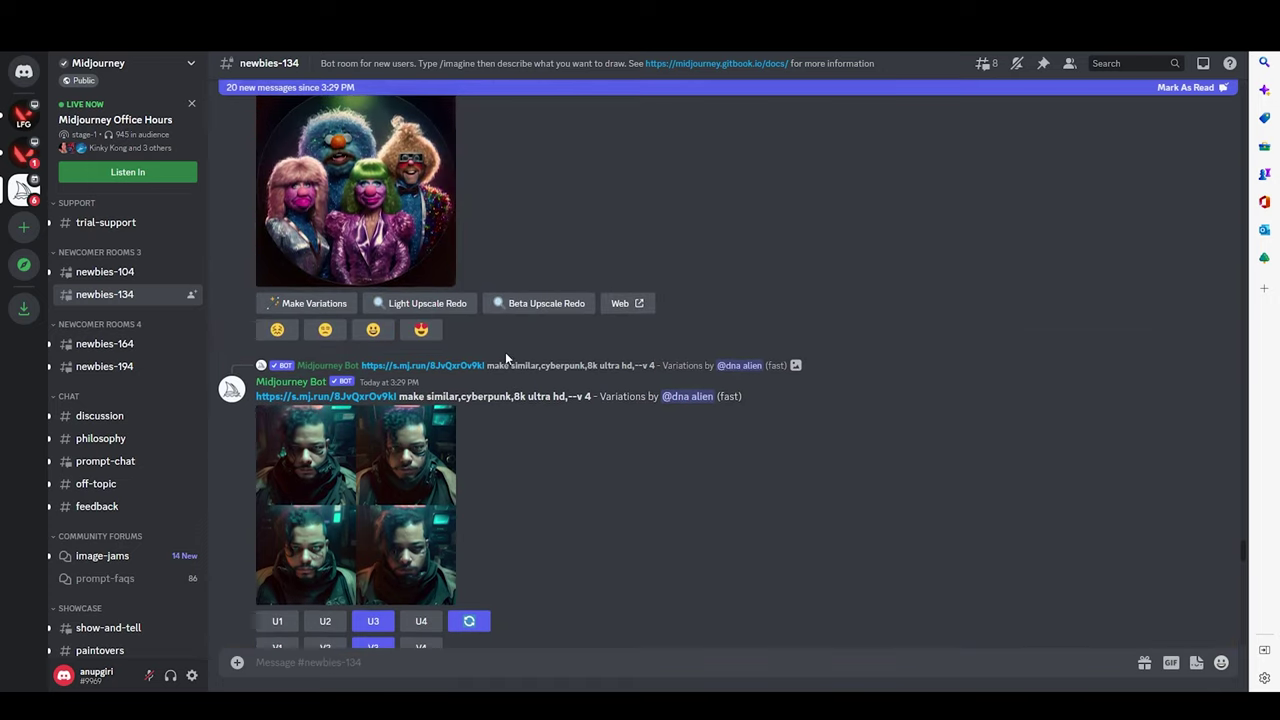
pyautogui.scroll(15, 505, 352)
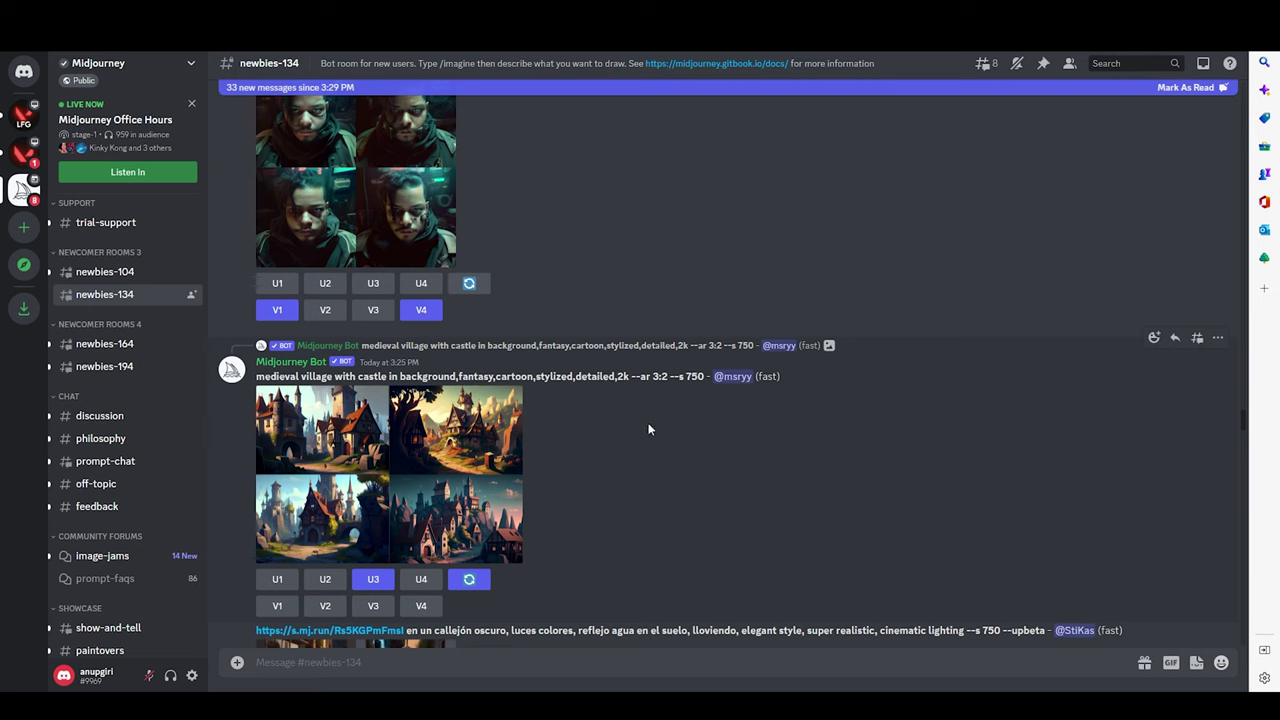
# - Request a Beta Upscale Redo for the upscaled portrait of the bearded man with the teal waves behind him
pyautogui.scroll(-5, 836, 601)
pyautogui.scroll(-8, 836, 601)
pyautogui.scroll(-15, 836, 607)
pyautogui.scroll(-15, 836, 607)
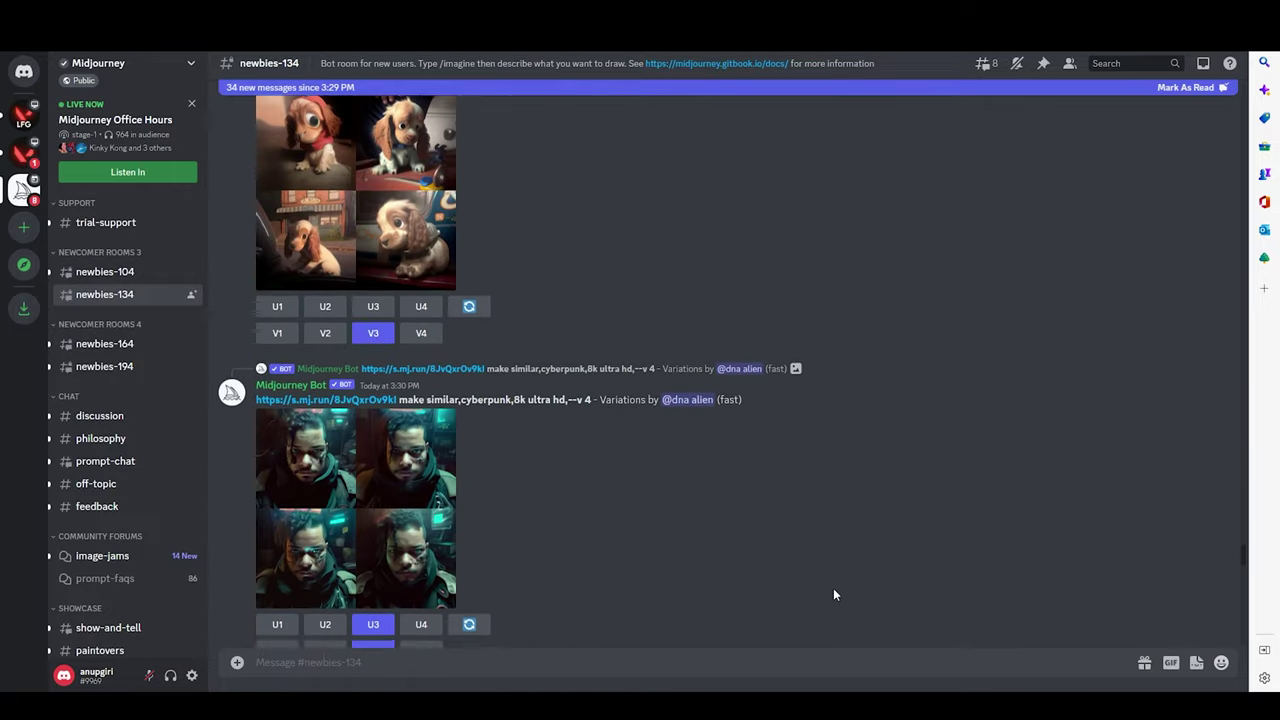
pyautogui.scroll(-5, 833, 593)
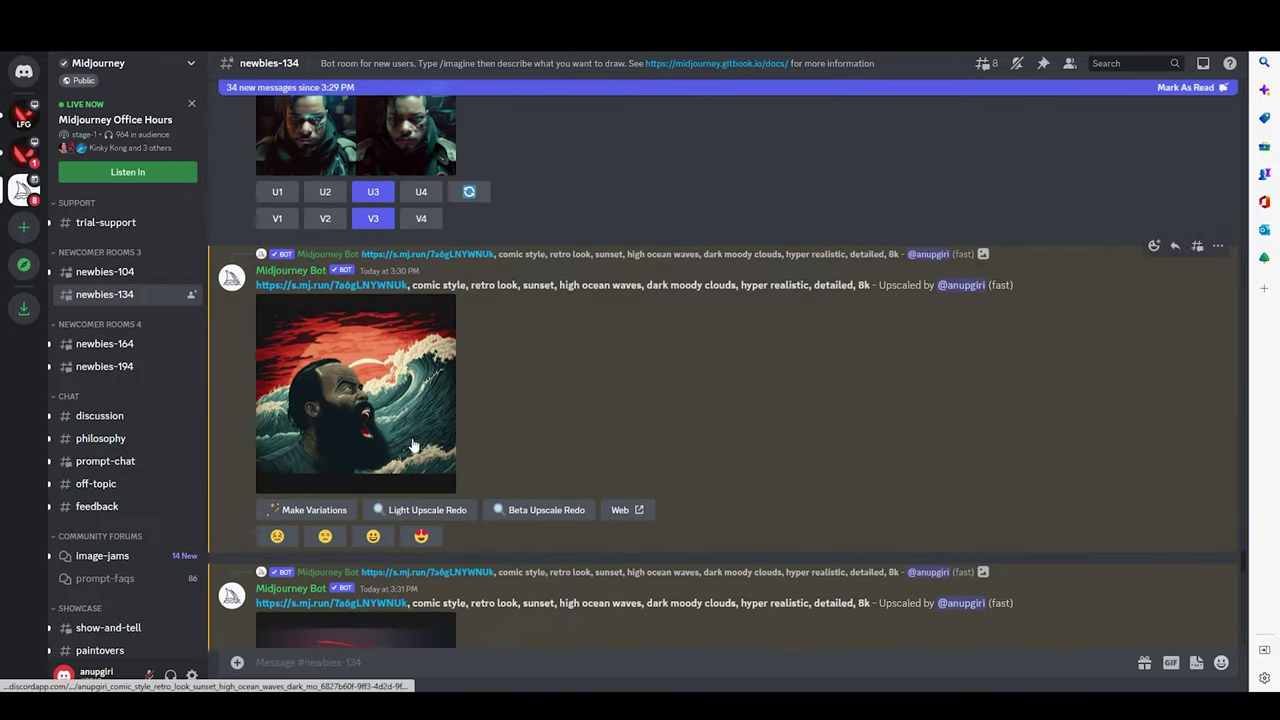
pyautogui.click(530, 512)
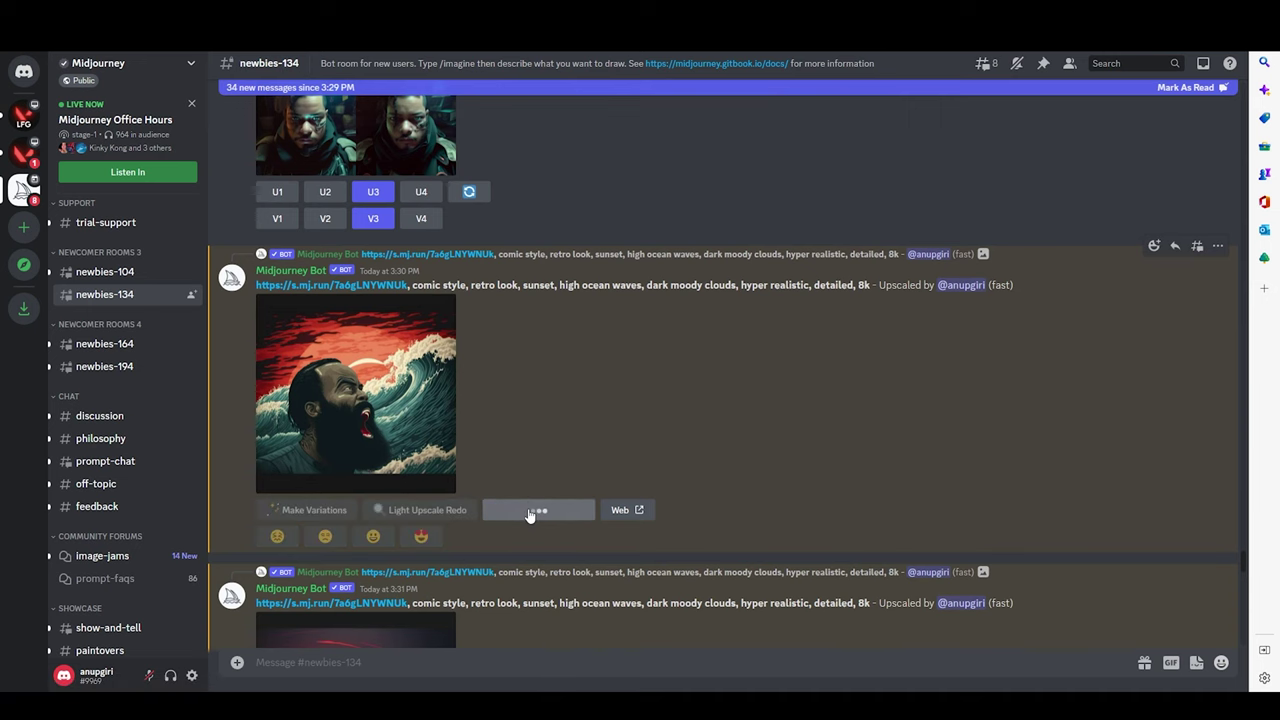
# - Open the upscaled portrait with the pink curling wave at full size in the browser and save it as a PNG file
pyautogui.click(405, 400)
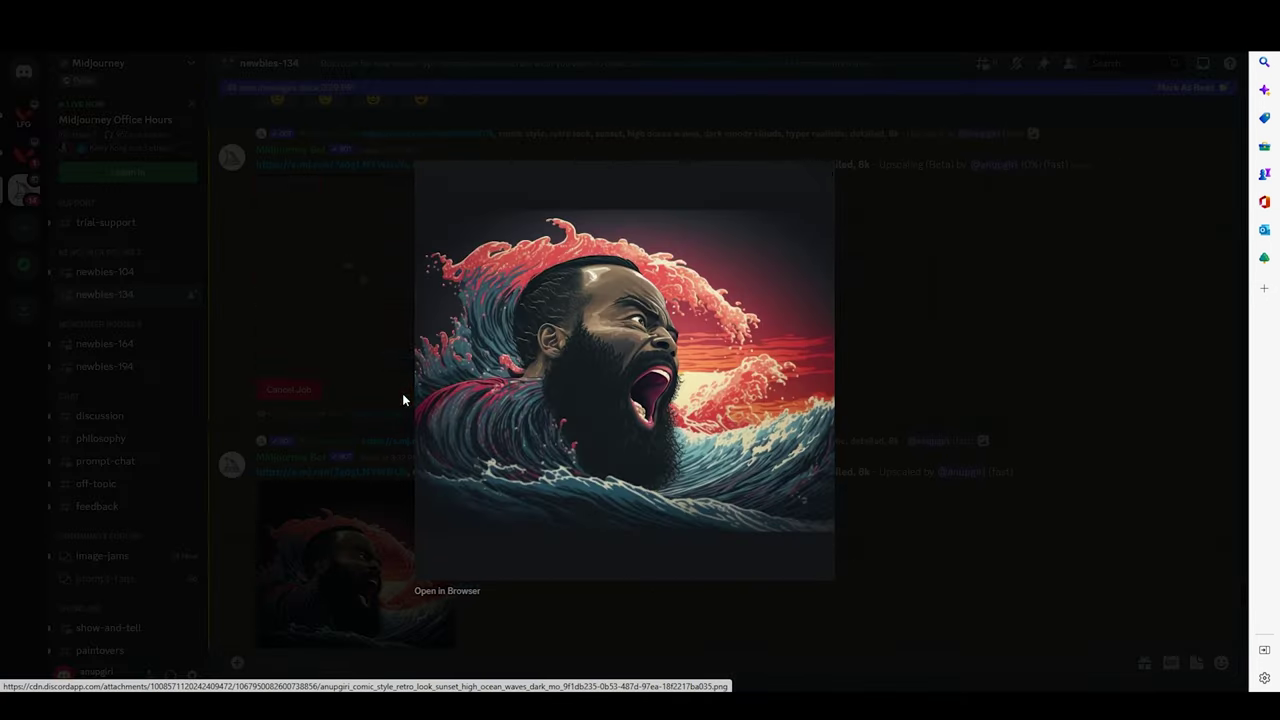
pyautogui.click(474, 597)
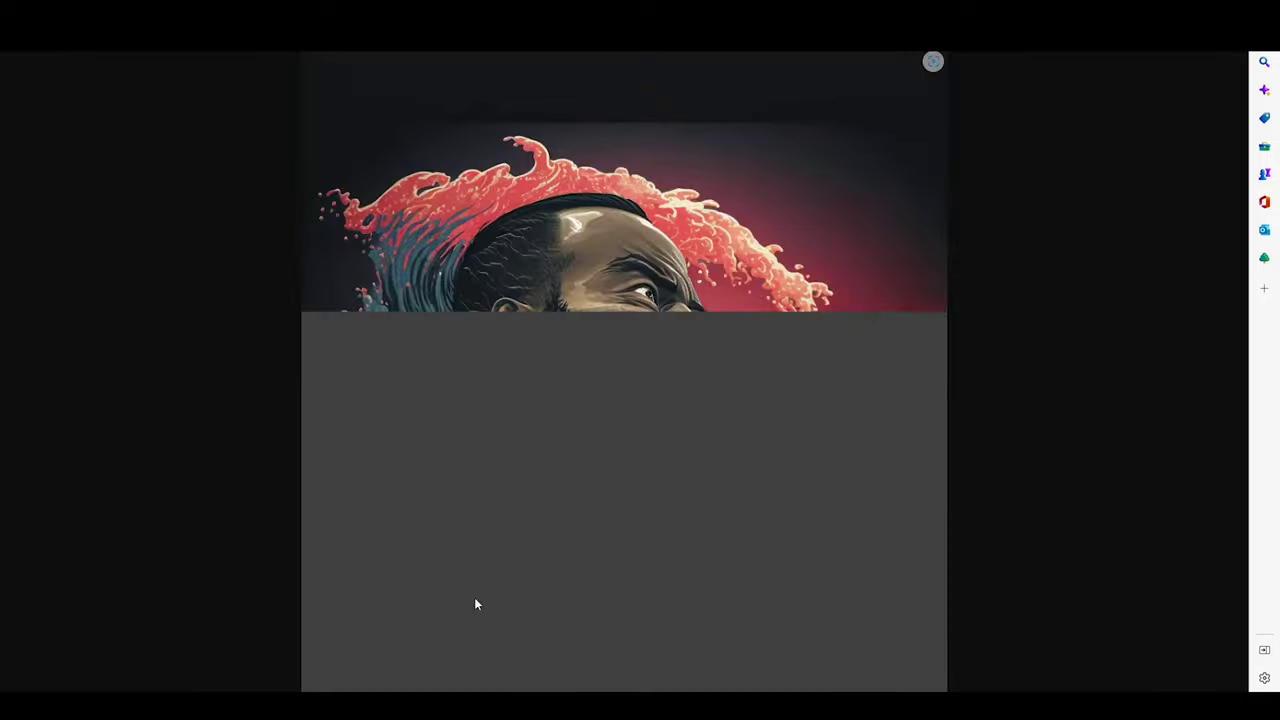
pyautogui.click(707, 382)
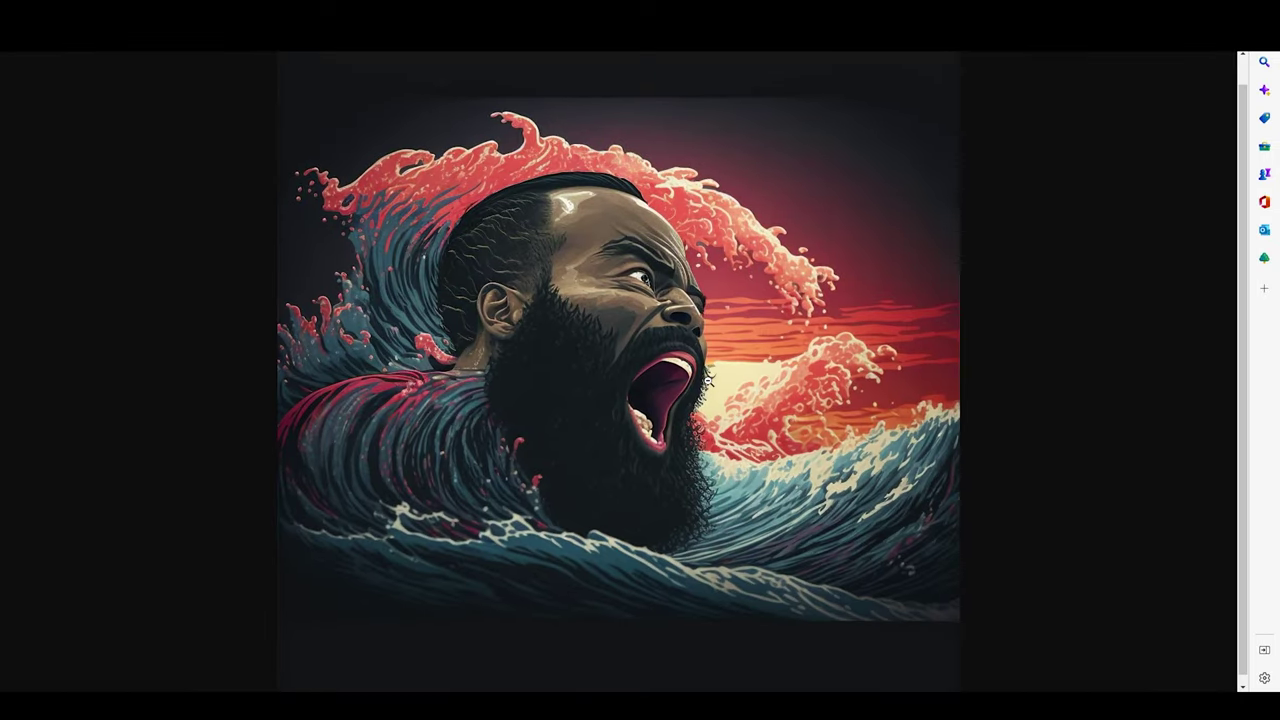
pyautogui.rightClick(708, 258)
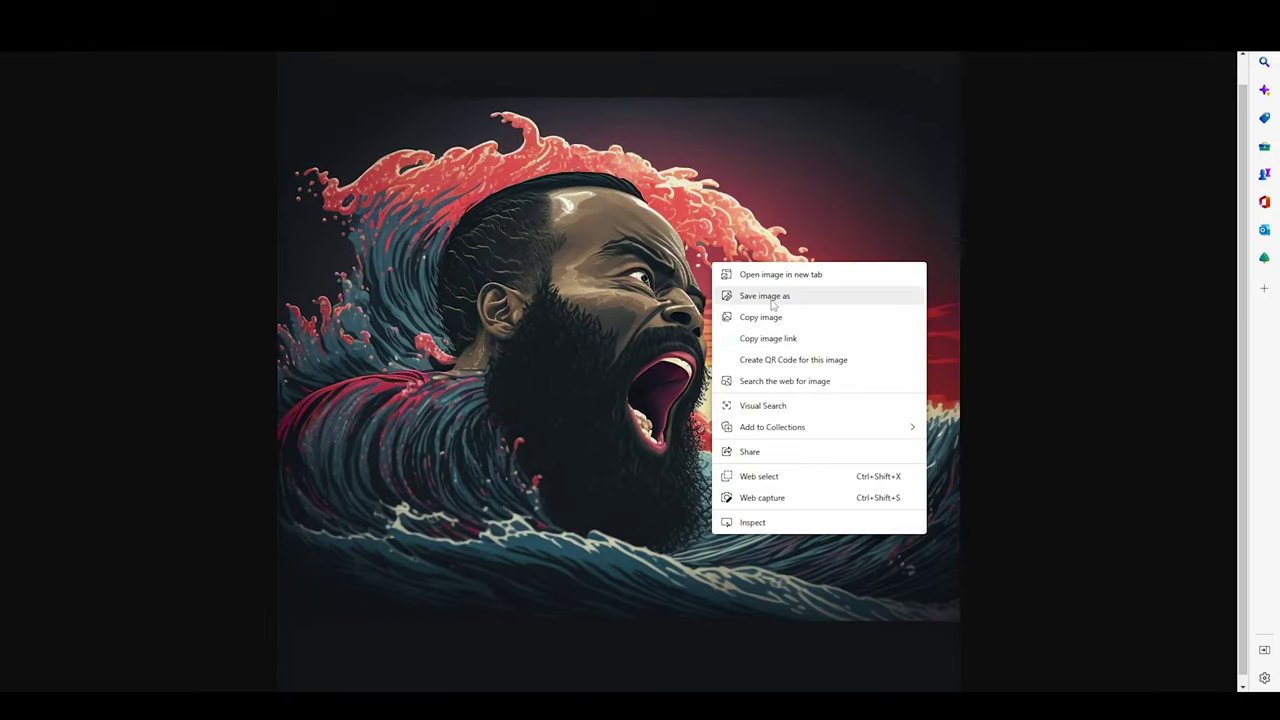
pyautogui.click(770, 298)
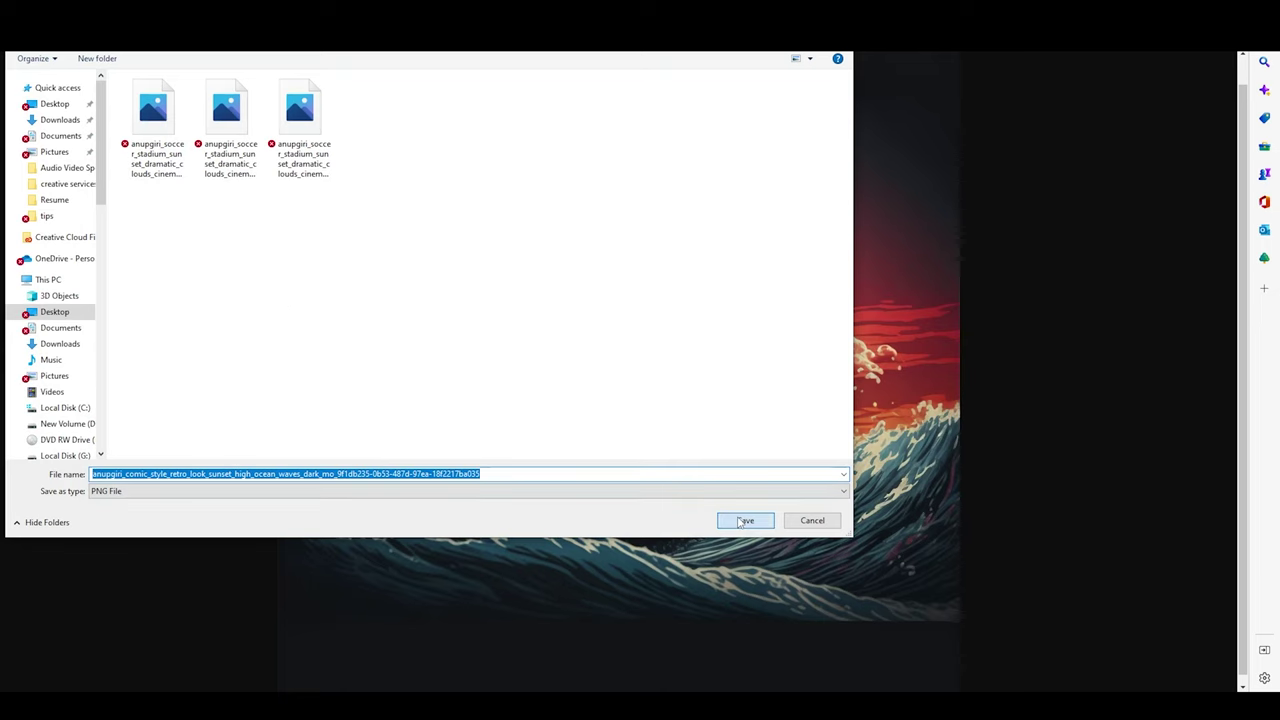
pyautogui.click(719, 521)
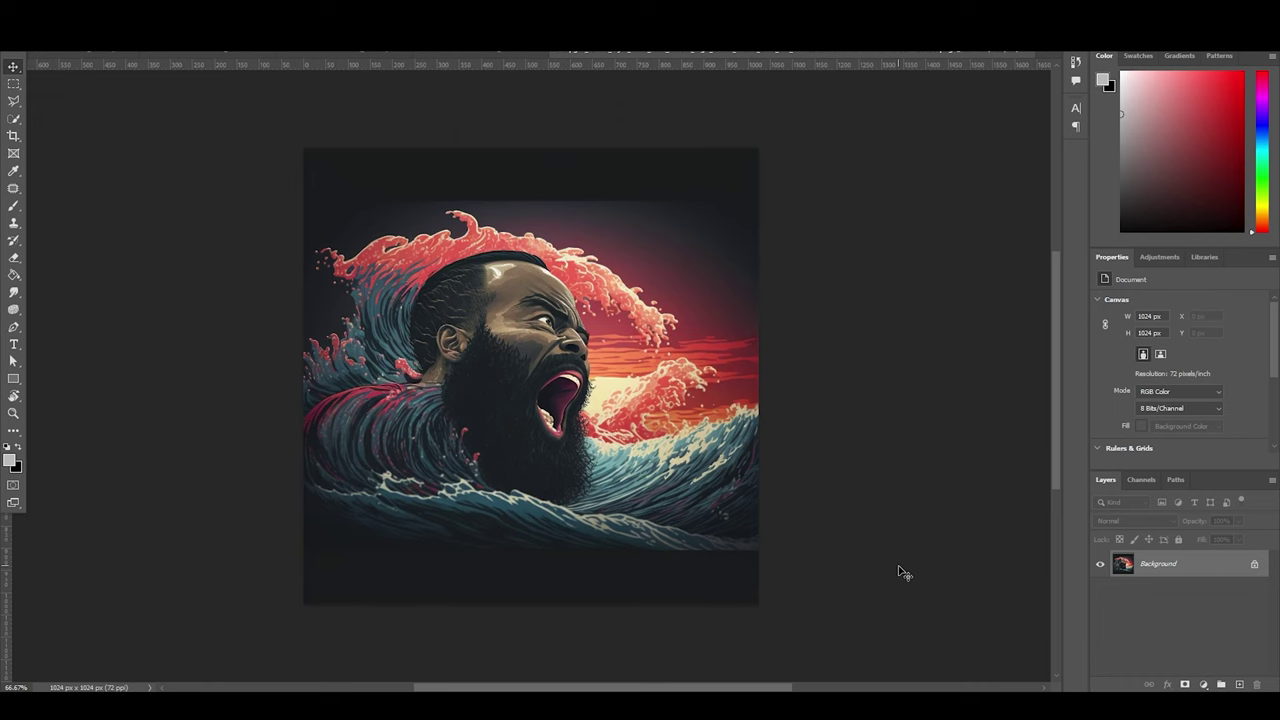
# - In Photoshop, create a 4 x 5 inch, 300 ppi RGB document with a white background and copy the wave portrait into it
pyautogui.hotkey('ctrl', 'n')
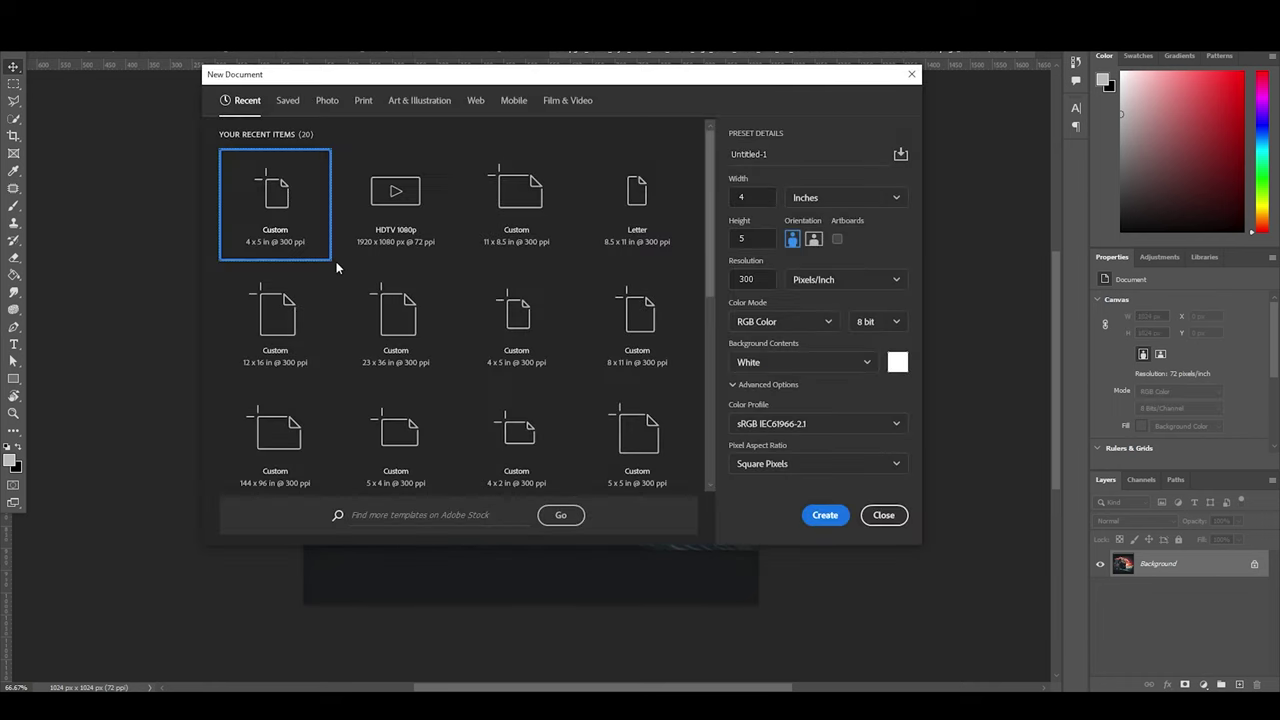
pyautogui.click(825, 515)
pyautogui.click(851, 55)
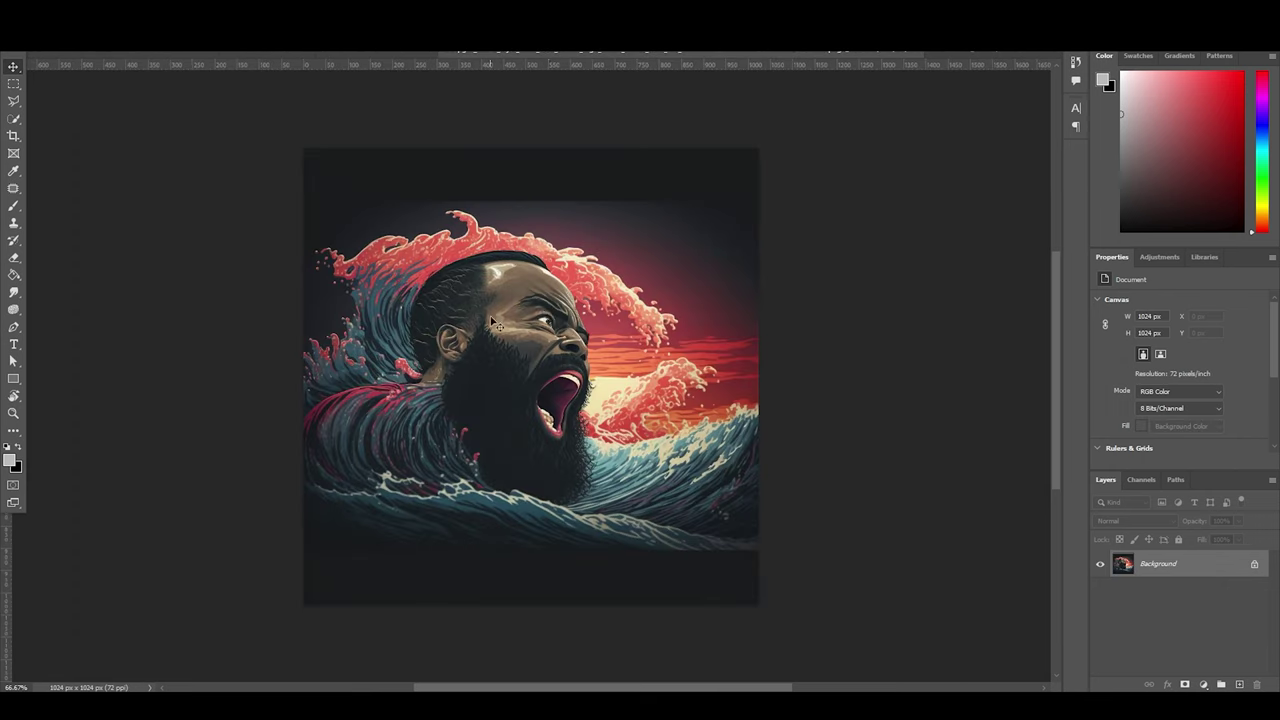
pyautogui.moveTo(540, 312); pyautogui.dragTo(537, 420)
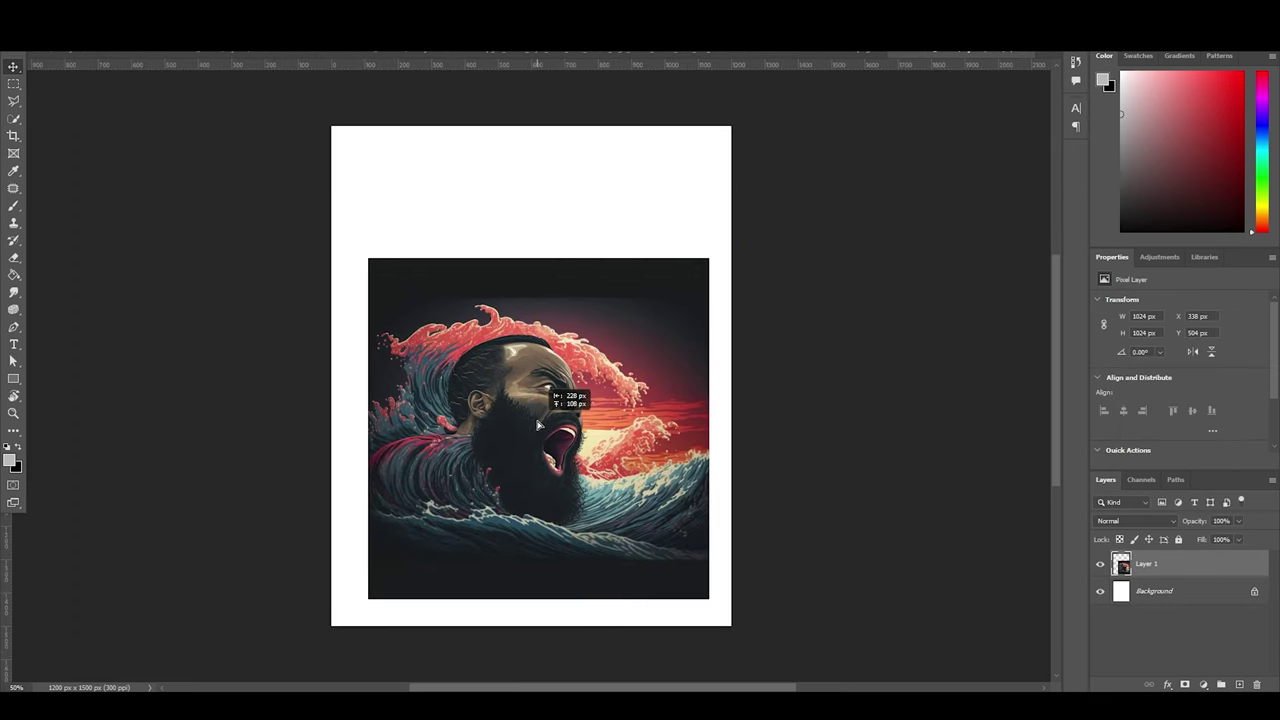
# - Convert the wave portrait layer in the new document to a smart object
pyautogui.hotkey('ctrl', 't')
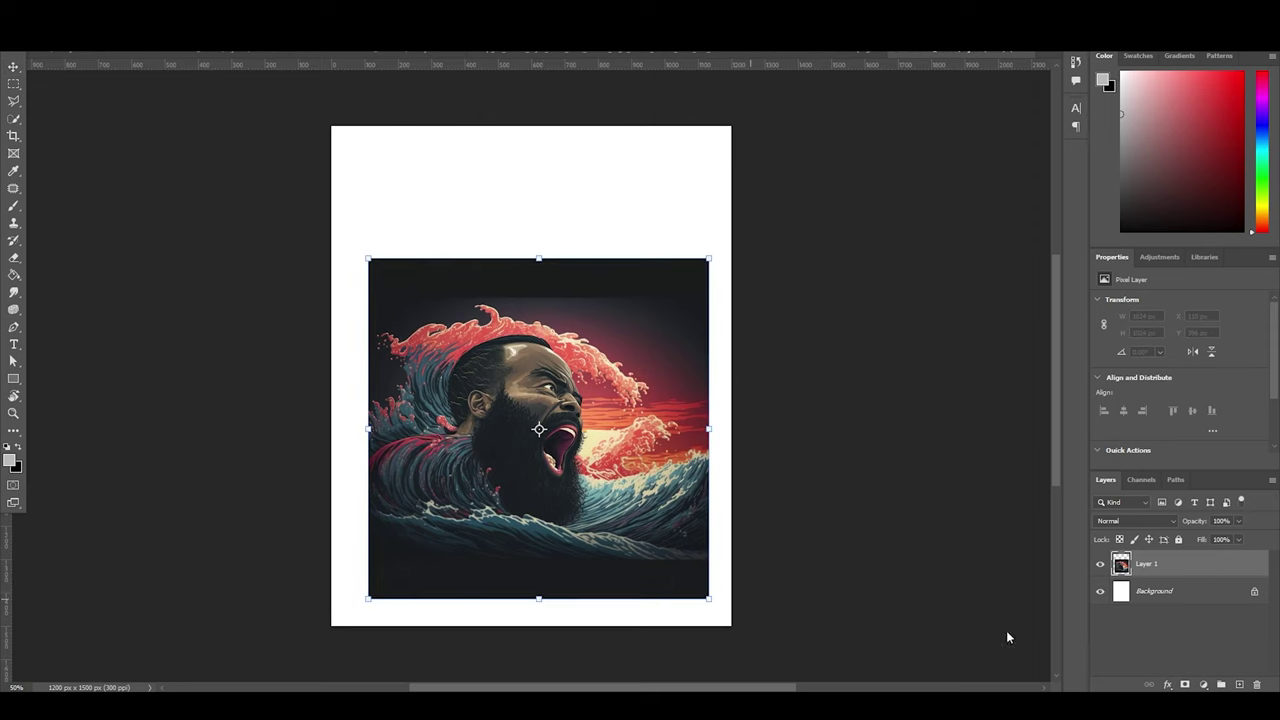
pyautogui.press('Return')
pyautogui.rightClick(1184, 568)
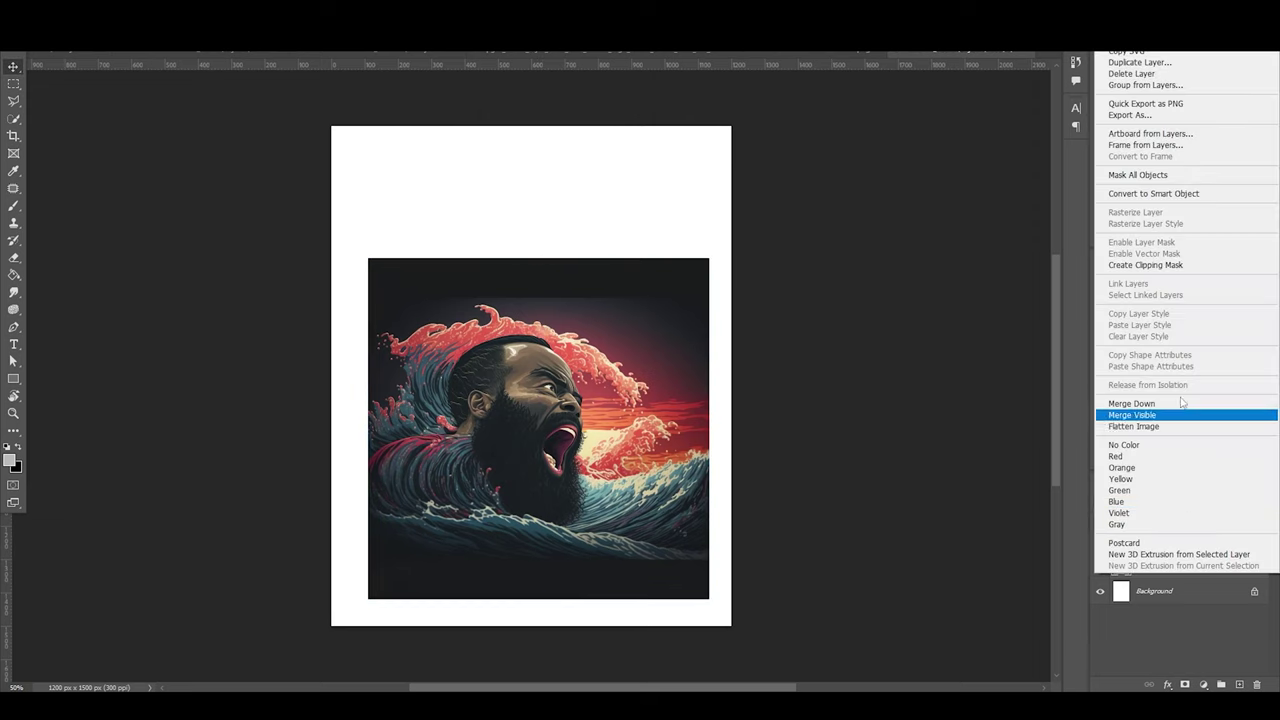
pyautogui.click(1171, 196)
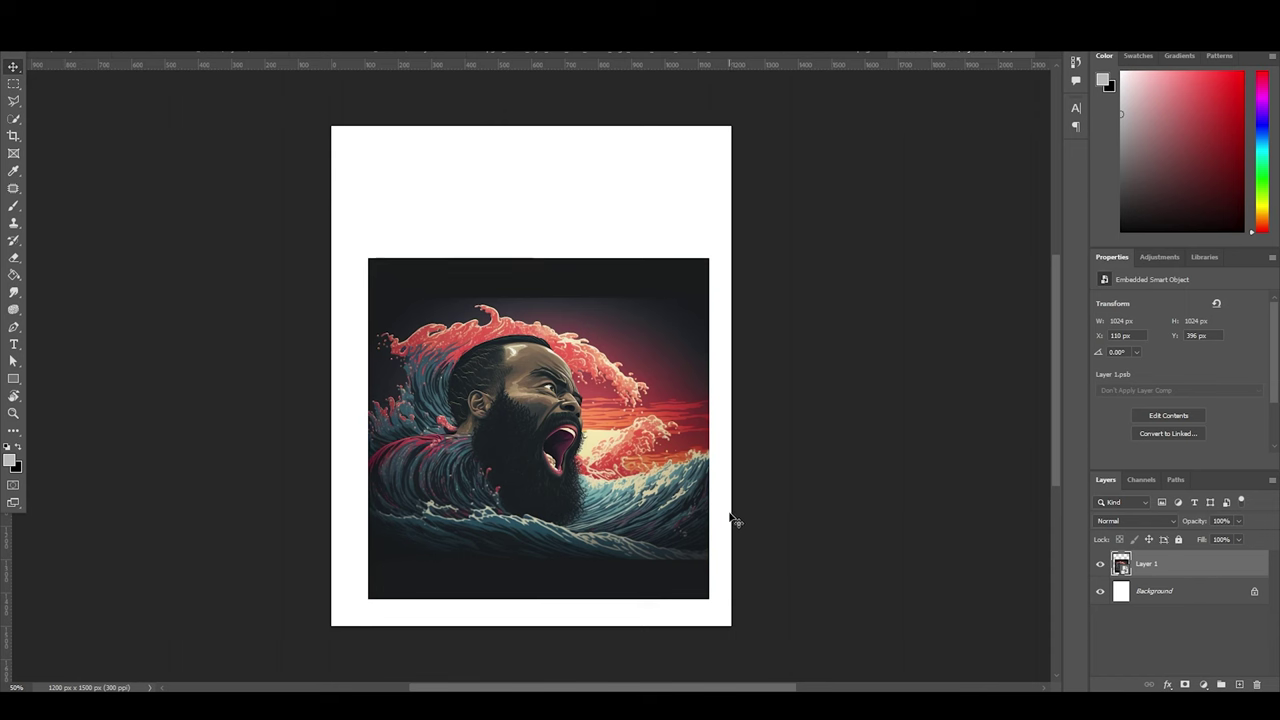
# - Enlarge the portrait smart object proportionally to about 1472 × 1472 px, filling the page width and covering the bottom edge
pyautogui.hotkey('ctrl', 't')
pyautogui.moveTo(706, 600); pyautogui.dragTo(792, 669)
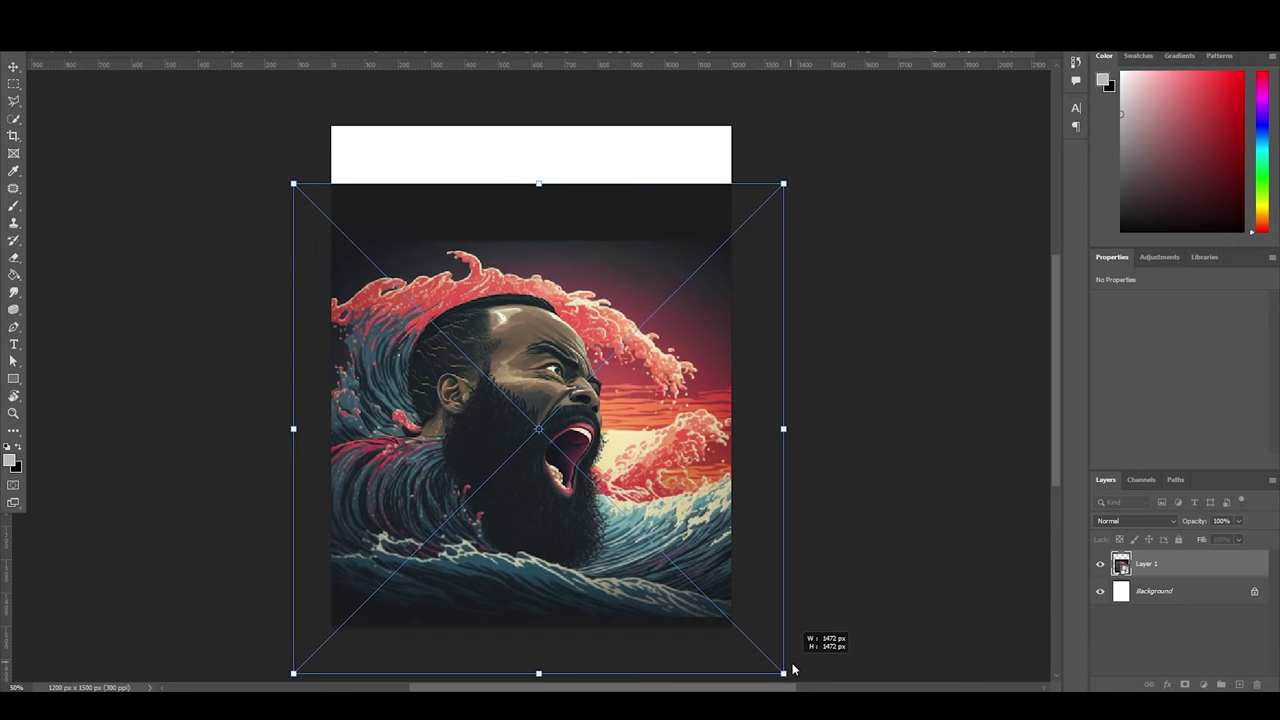
pyautogui.moveTo(792, 669); pyautogui.dragTo(792, 665)
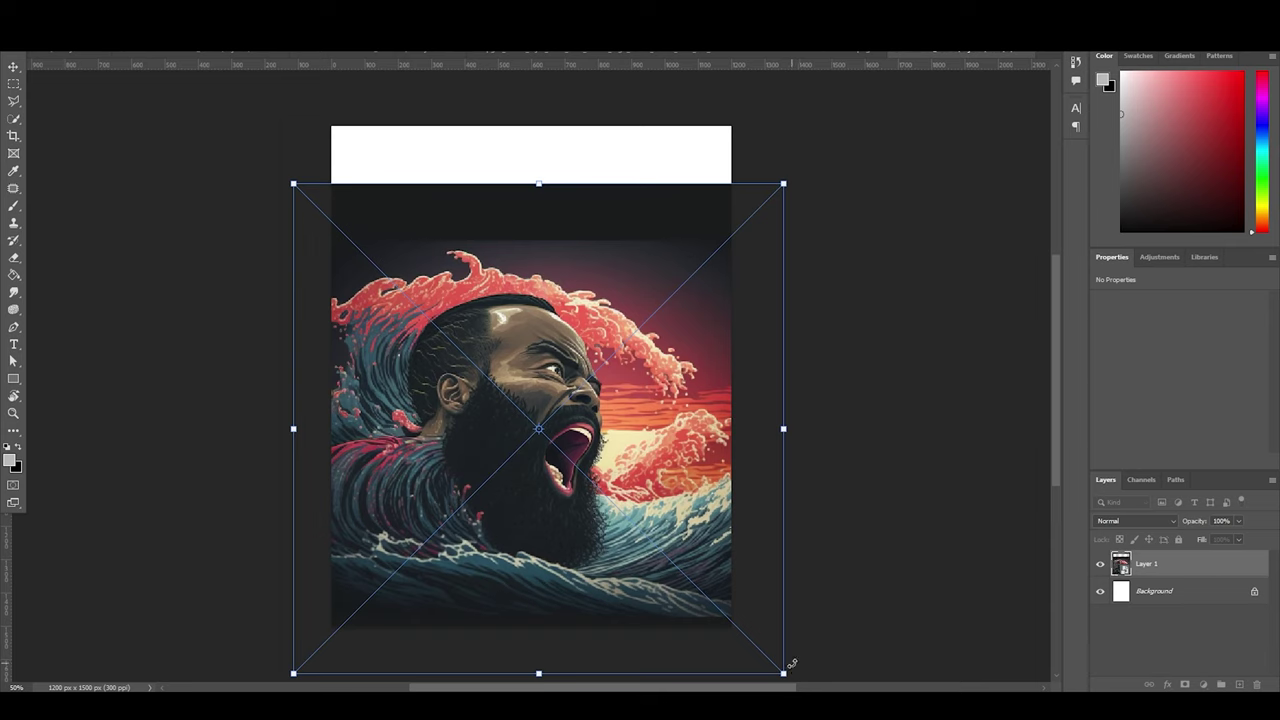
pyautogui.press('Return')
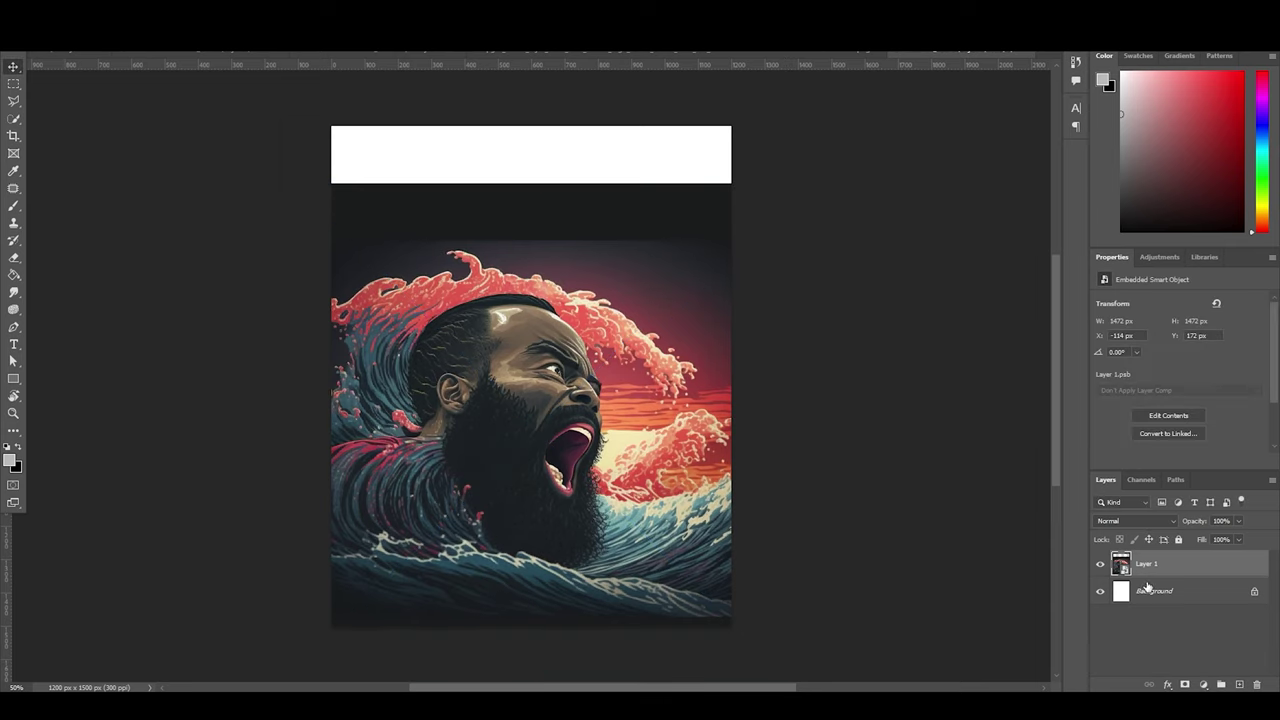
# - Add an empty layer above the portrait and sample dark blue-grey #202127 from its upper background as the brush colour
pyautogui.click(1204, 685)
pyautogui.click(1204, 685)
pyautogui.click(1239, 685)
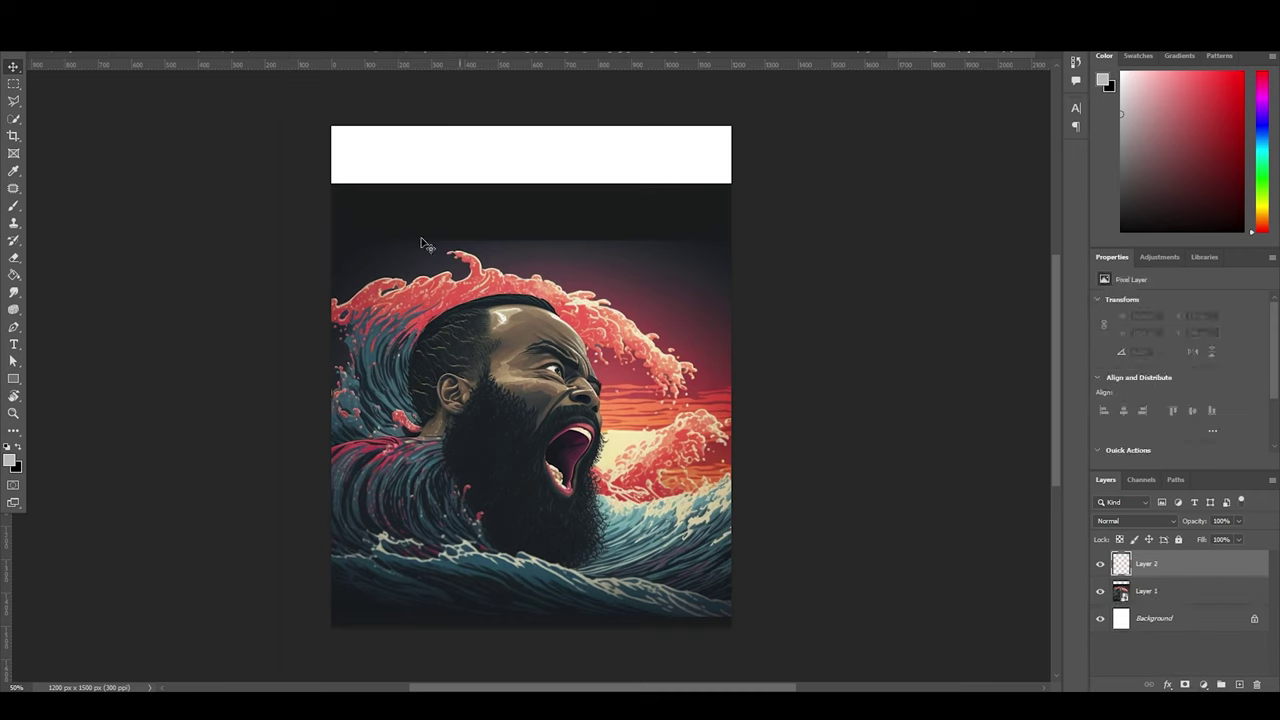
pyautogui.press('b')
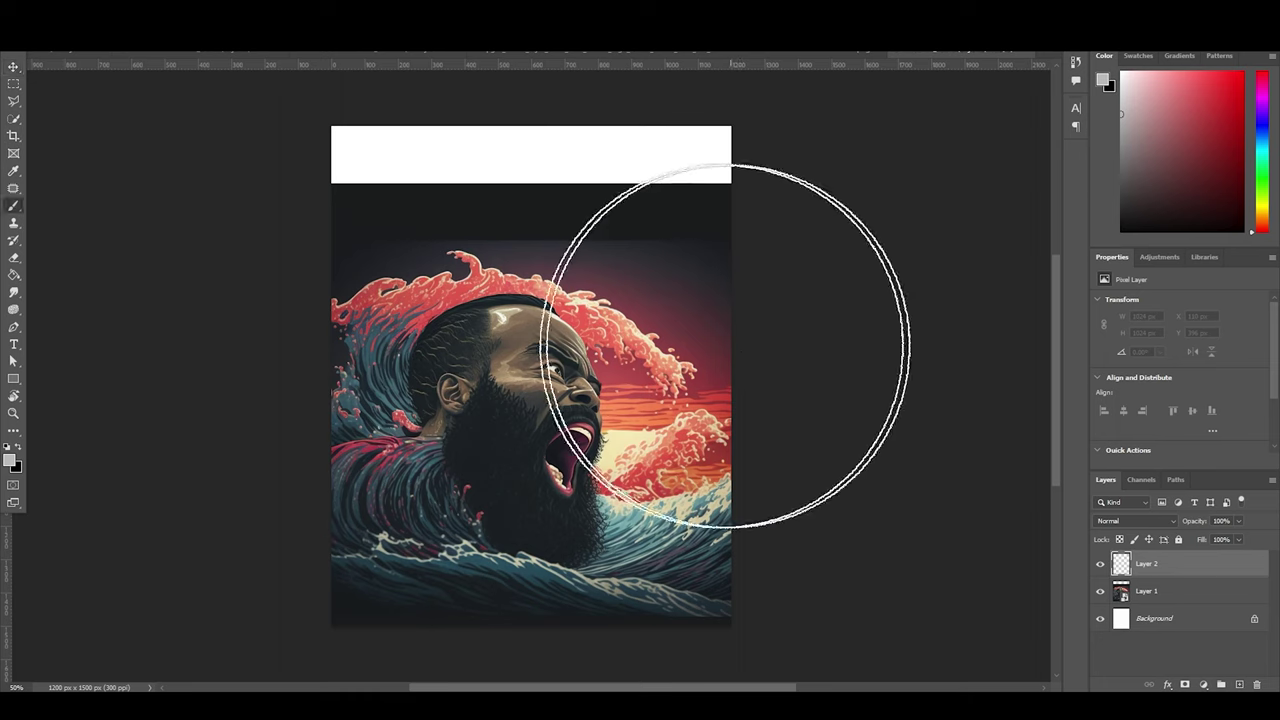
pyautogui.click(10, 460)
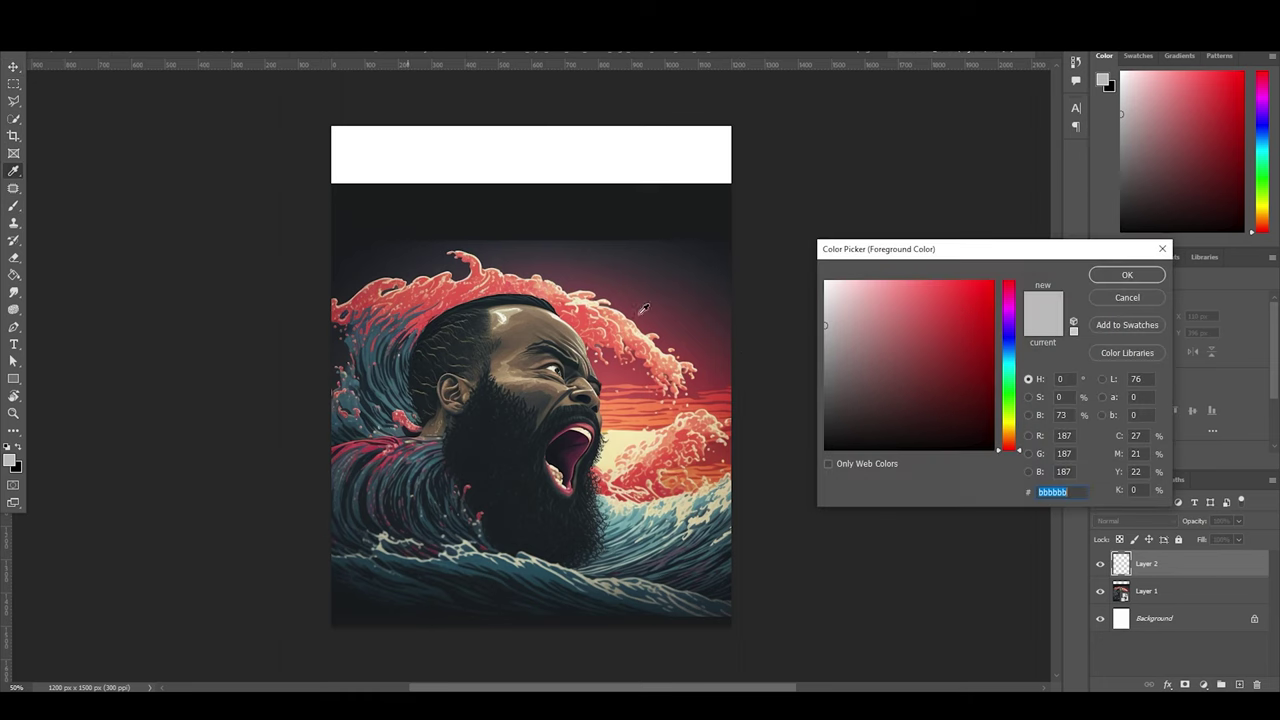
pyautogui.click(714, 243)
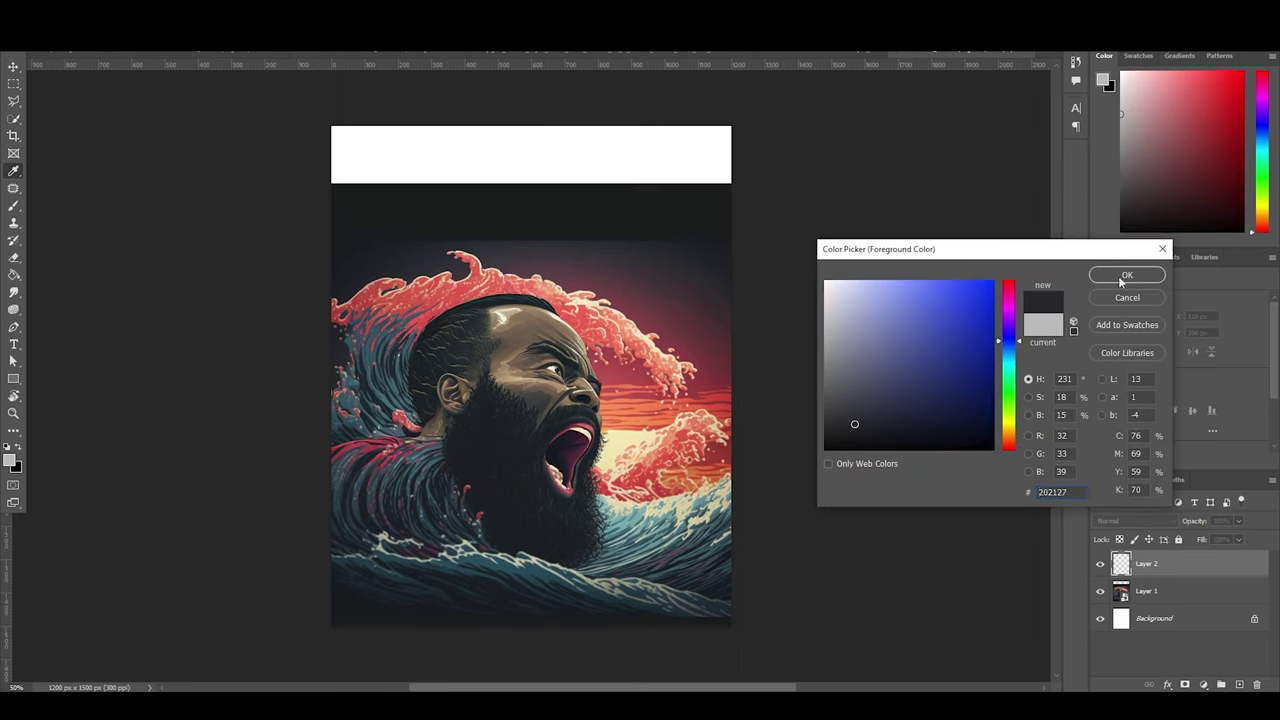
pyautogui.press('Return')
# - Paint the dark blue-grey over the white strip and the portrait's upper edge with a large soft brush
pyautogui.press('[')
pyautogui.press('[')
pyautogui.press('[')
pyautogui.press('[')
pyautogui.press('[')
pyautogui.press('[')
pyautogui.press('[')
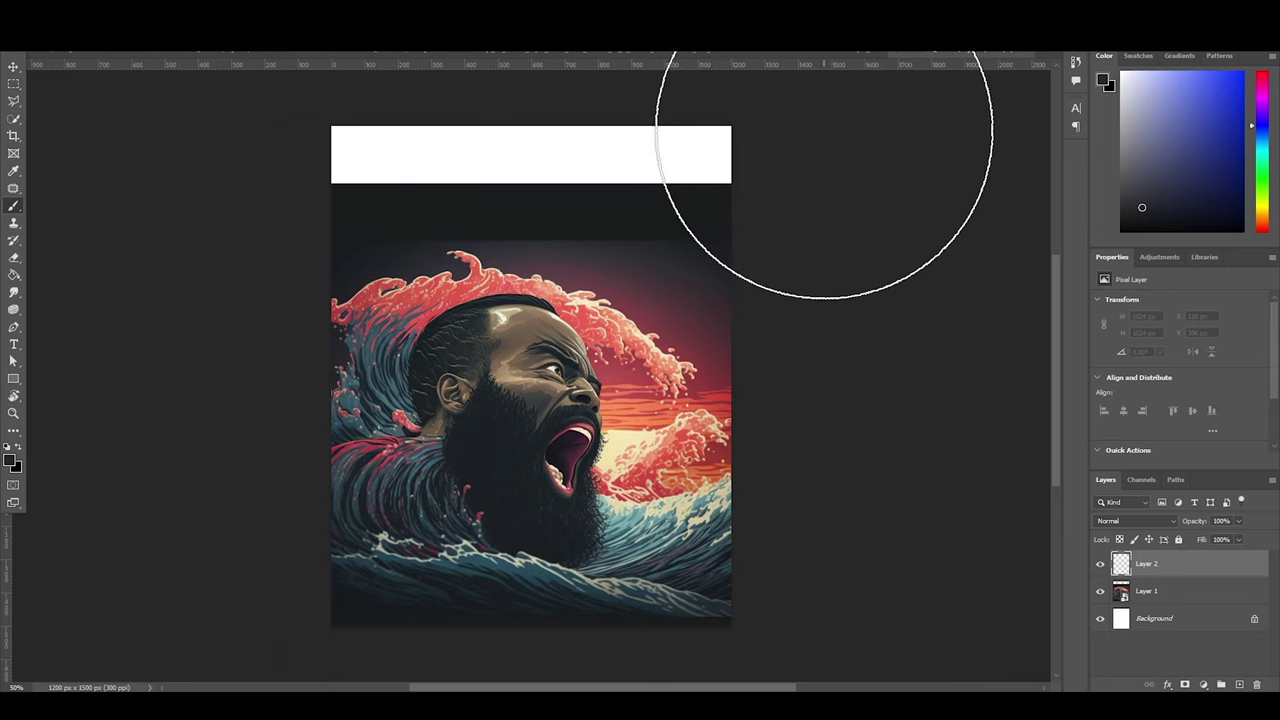
pyautogui.moveTo(657, 145)
pyautogui.mouseDown()
pyautogui.moveTo(411, 128)
pyautogui.moveTo(220, 167)
pyautogui.moveTo(333, 150)
pyautogui.moveTo(733, 148)
pyautogui.moveTo(663, 179)
pyautogui.moveTo(283, 177)
pyautogui.mouseUp()
pyautogui.press('[')
pyautogui.press('[')
pyautogui.press('[')
pyautogui.press('[')
pyautogui.press('[')
pyautogui.press('[')
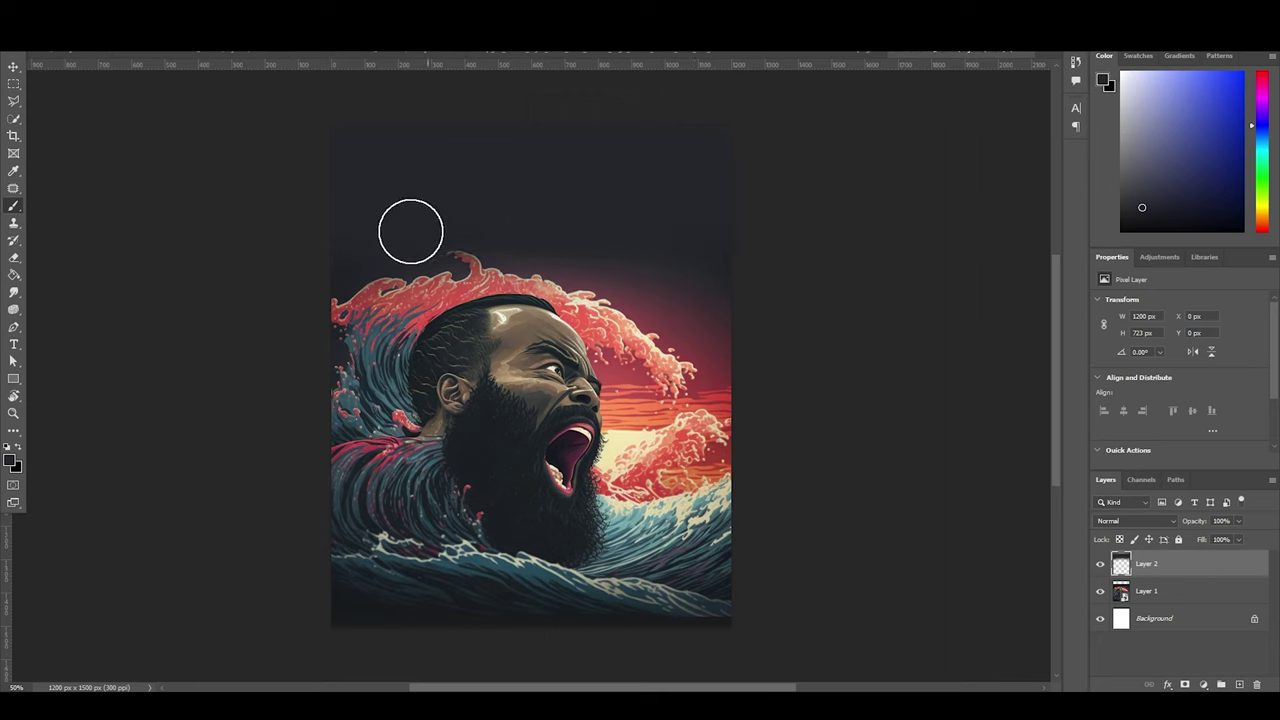
# - Sample dark maroon #432c33 from the sky and dab it over the upper background on a new layer using a large soft brush
pyautogui.press(']')
pyautogui.press(']')
pyautogui.press(']')
pyautogui.press(']')
pyautogui.press(']')
pyautogui.press(']')
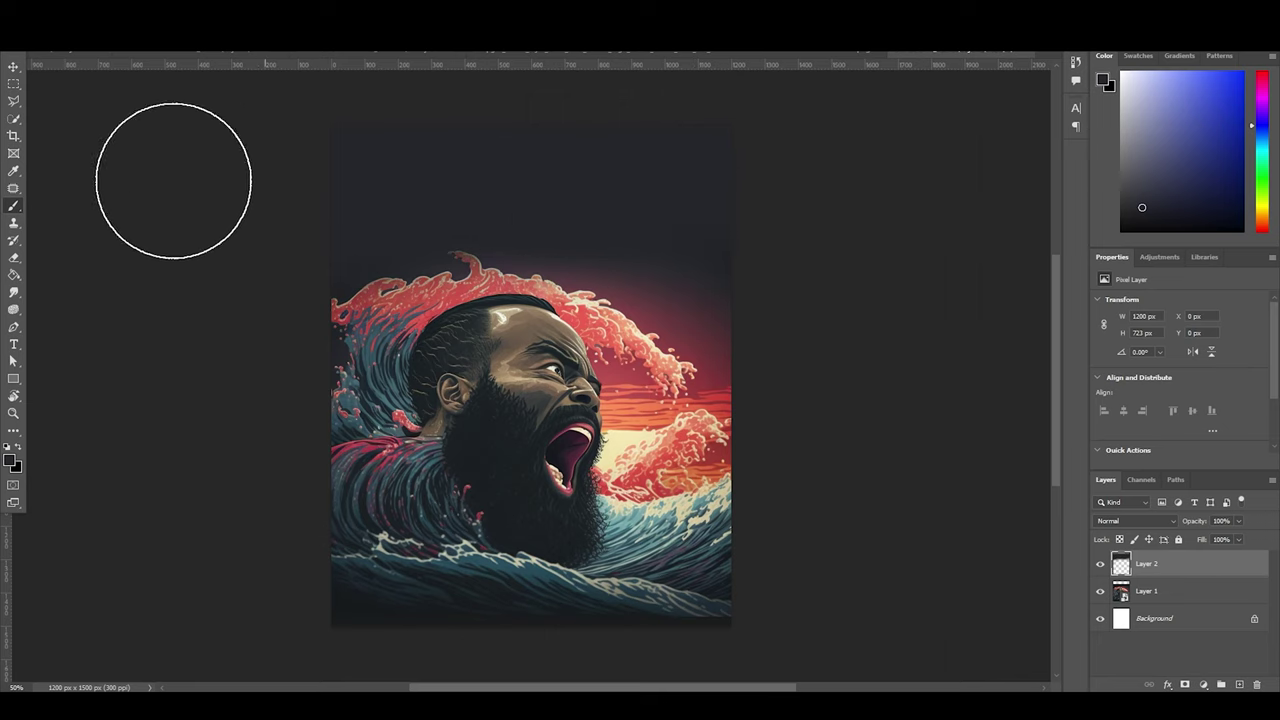
pyautogui.click(8, 456)
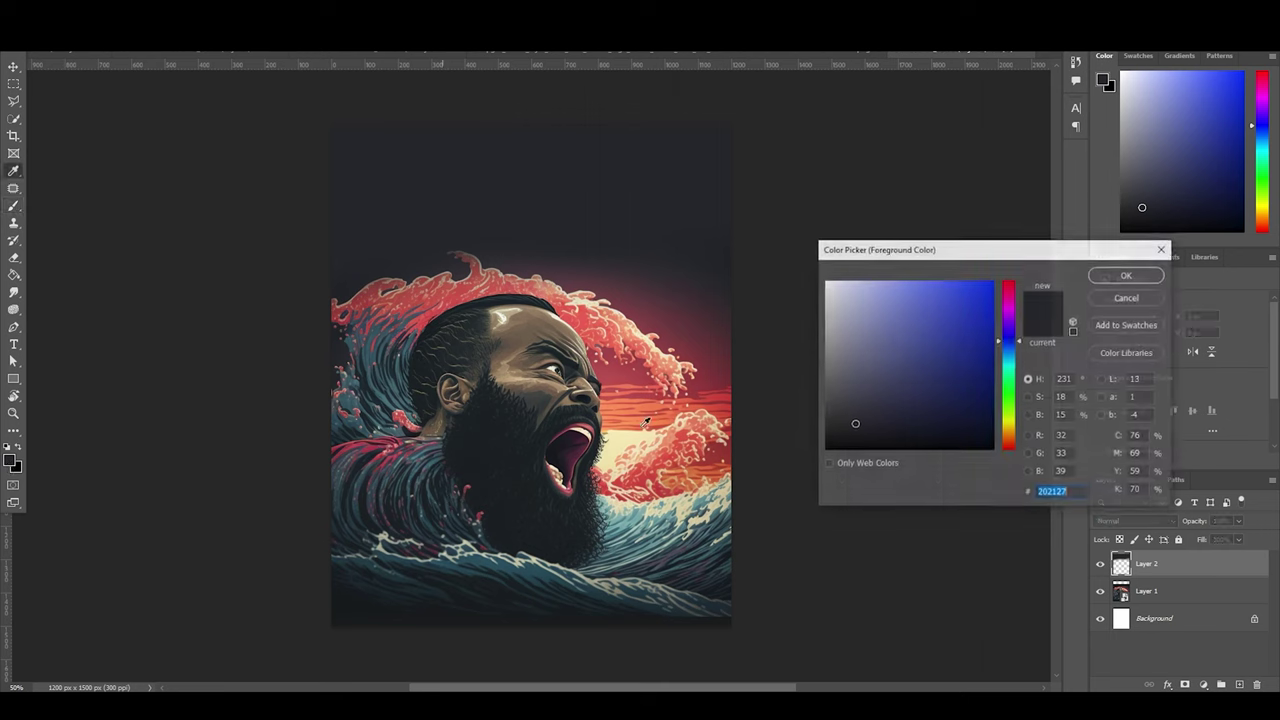
pyautogui.click(705, 329)
pyautogui.click(660, 288)
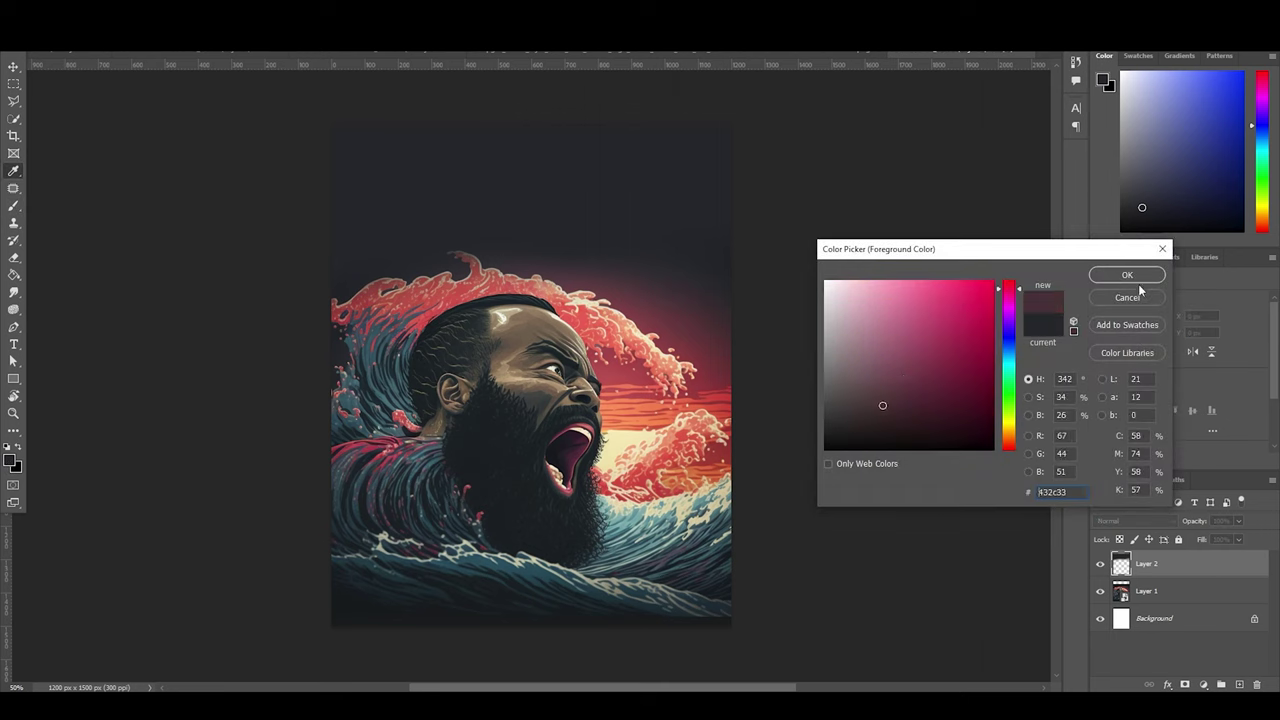
pyautogui.click(1127, 275)
pyautogui.click(1240, 685)
pyautogui.press(']')
pyautogui.press(']')
pyautogui.click(611, 190)
pyautogui.click(330, 193)
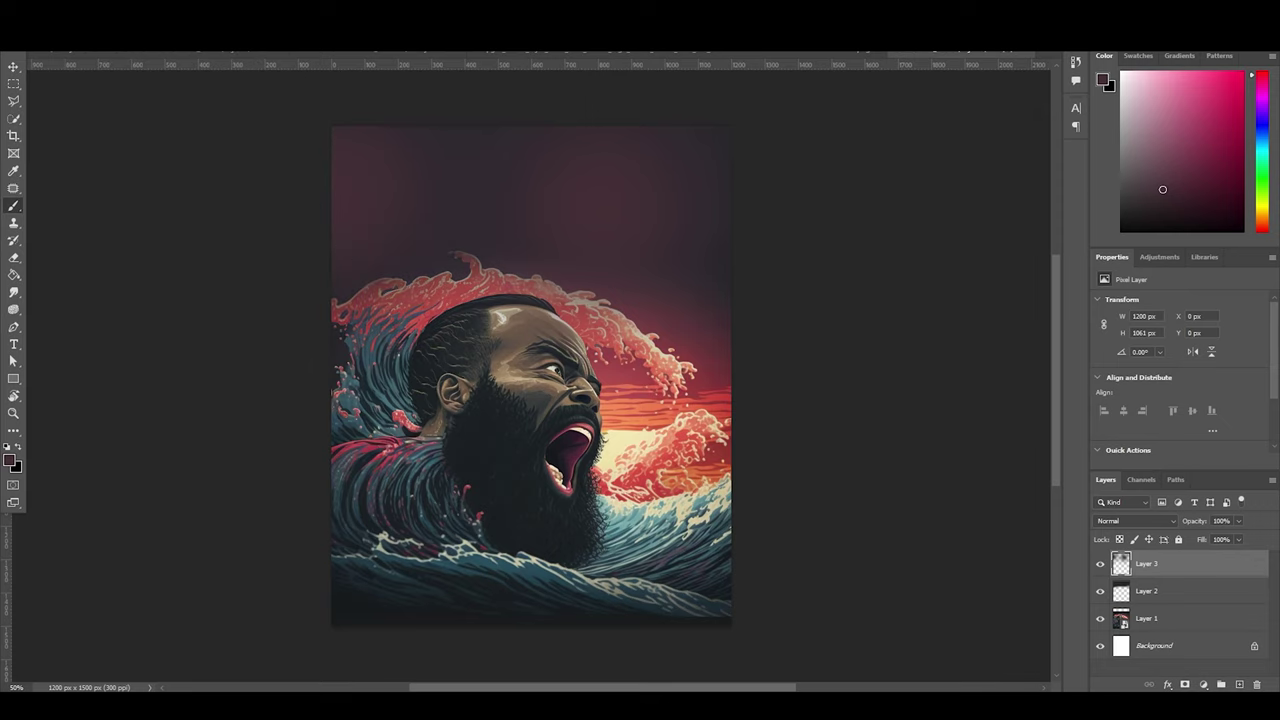
# - Set the maroon layer's blend mode to Soft Light and add more dabs along the sky's left side
pyautogui.click(1138, 521)
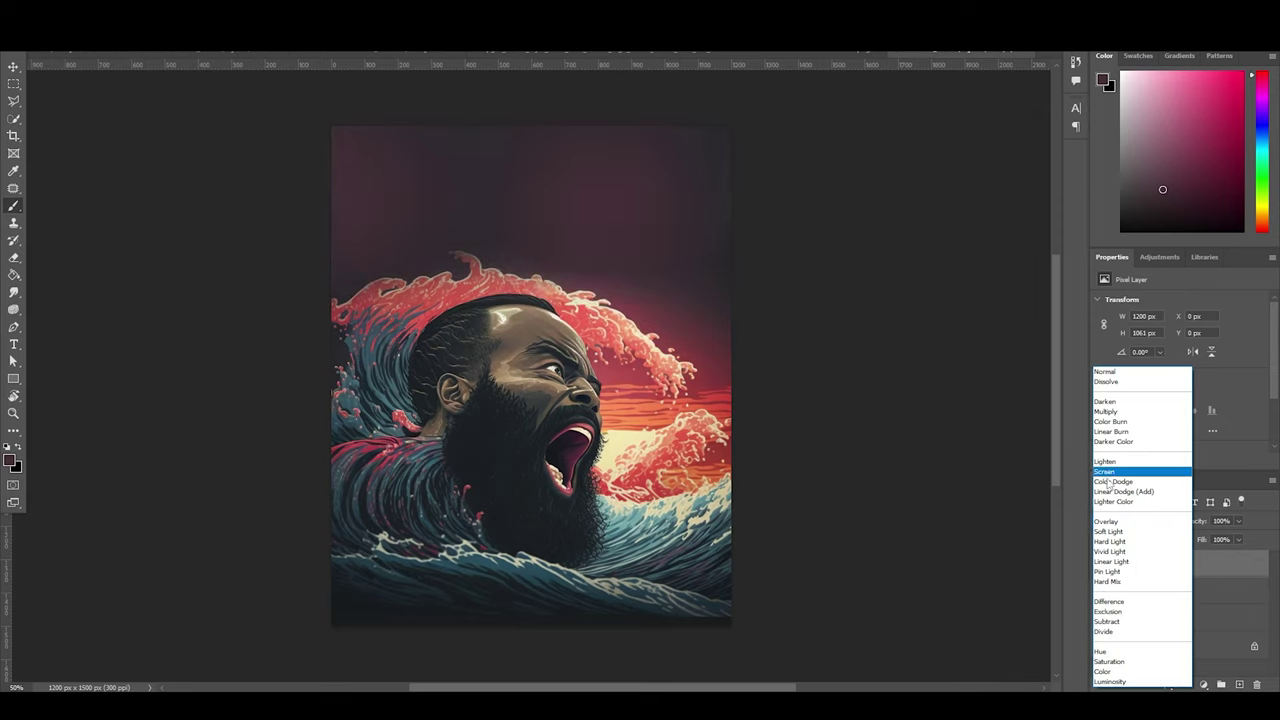
pyautogui.click(1114, 534)
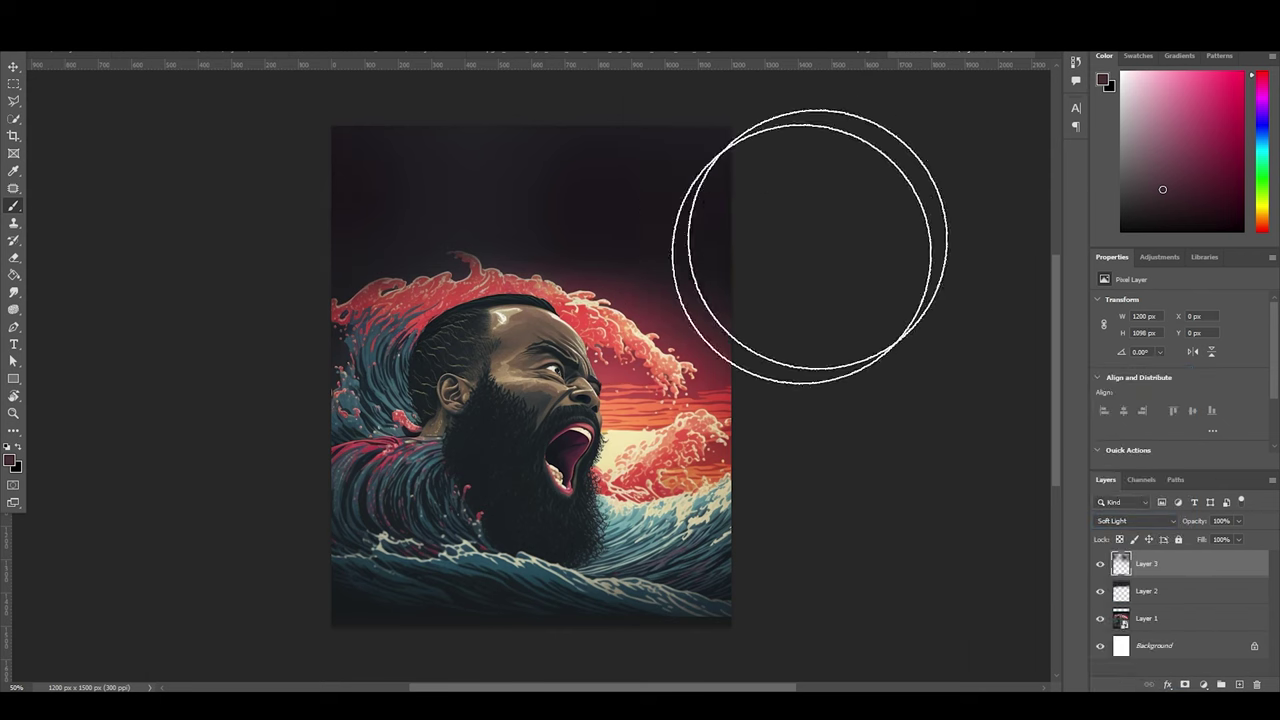
pyautogui.click(312, 187)
pyautogui.click(324, 267)
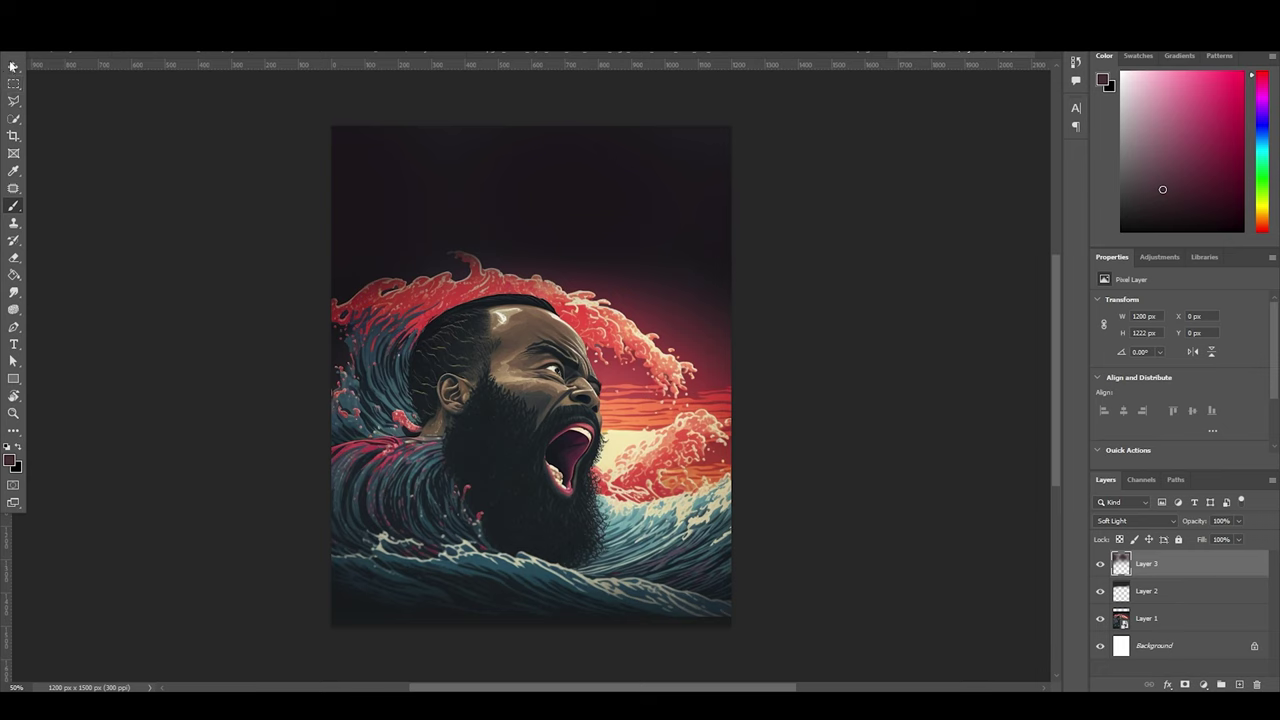
# - Add a Curves adjustment layer above the paint layers and shape a gentle S-curve that lifts the highlights and deepens the shadows
pyautogui.click(1203, 687)
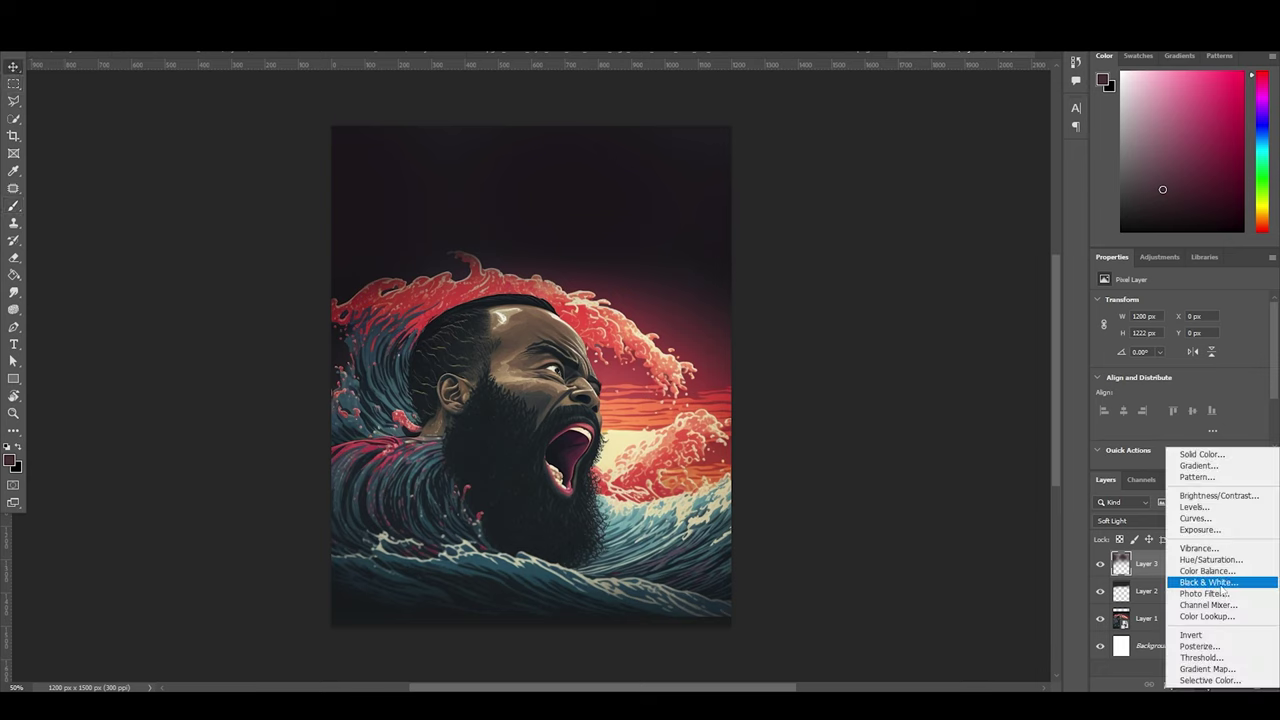
pyautogui.click(1211, 528)
pyautogui.moveTo(1225, 371); pyautogui.dragTo(1218, 360)
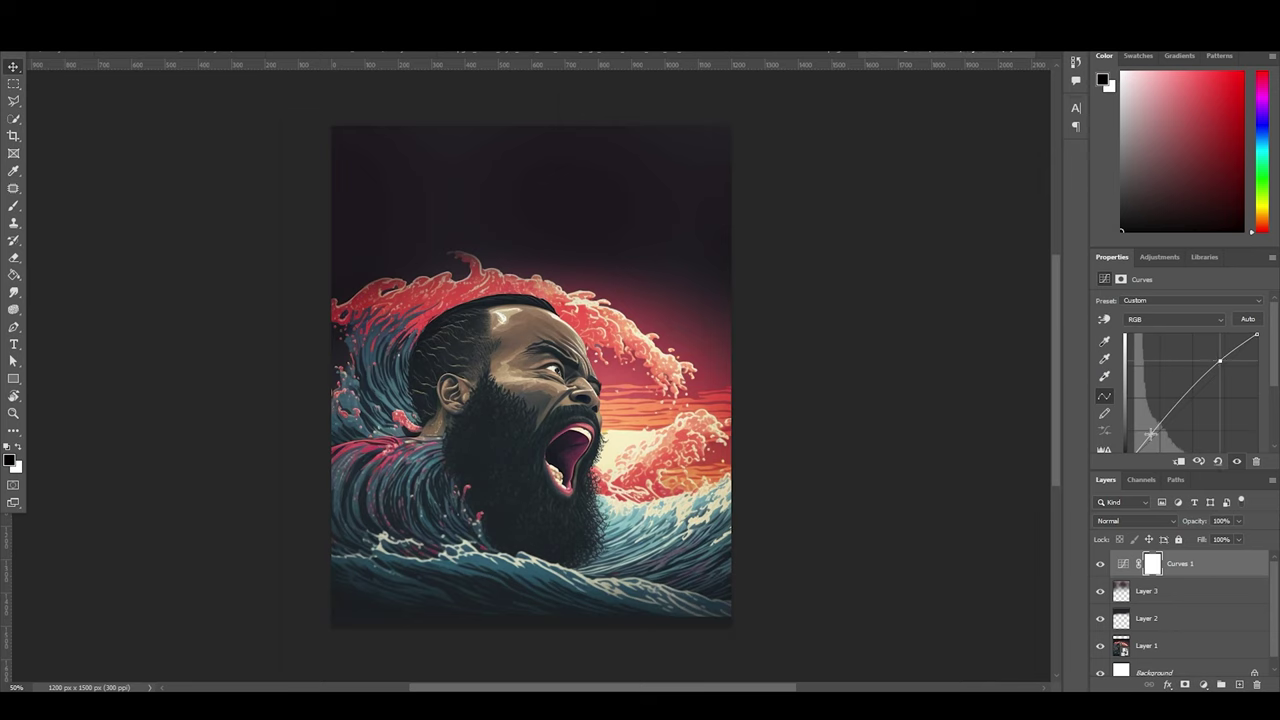
pyautogui.moveTo(1151, 432); pyautogui.dragTo(1156, 435)
pyautogui.click(940, 408)
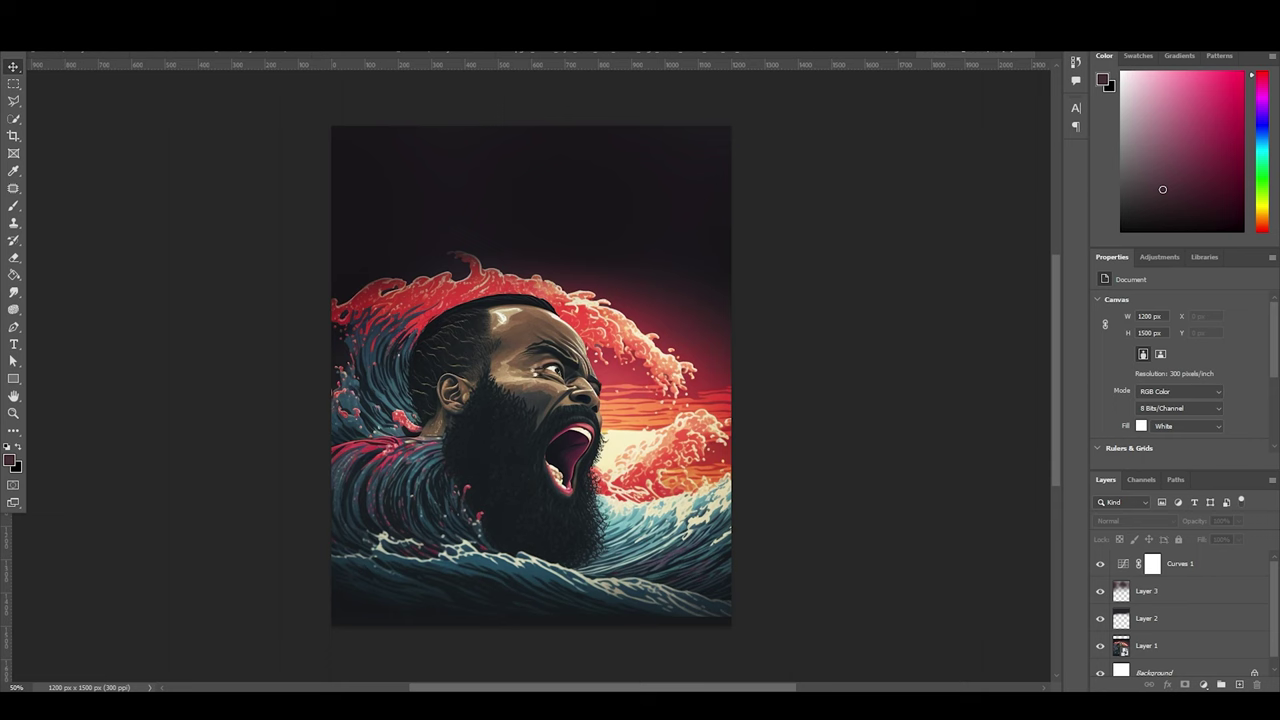
# - Fit the placed dark grain texture over the whole page, rotated 90°, and set its blend mode to Screen
pyautogui.moveTo(746, 223); pyautogui.dragTo(764, 645)
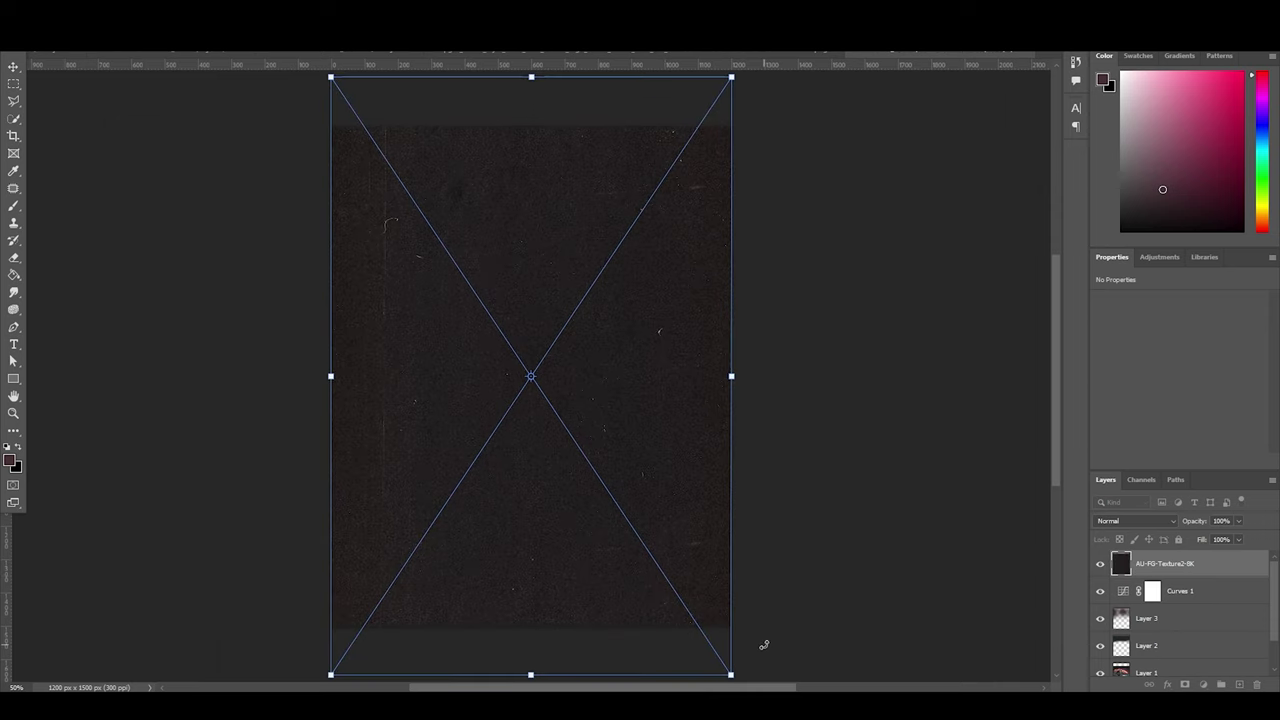
pyautogui.press('Return')
pyautogui.click(1140, 521)
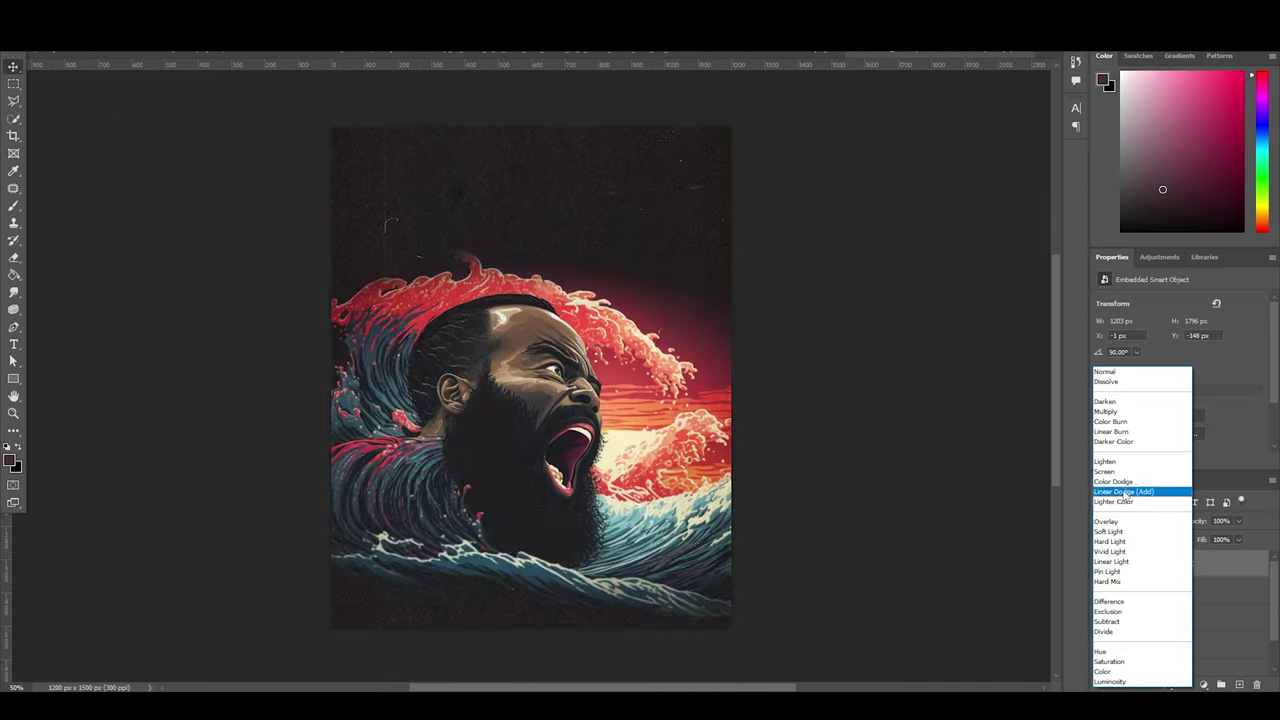
pyautogui.click(1115, 471)
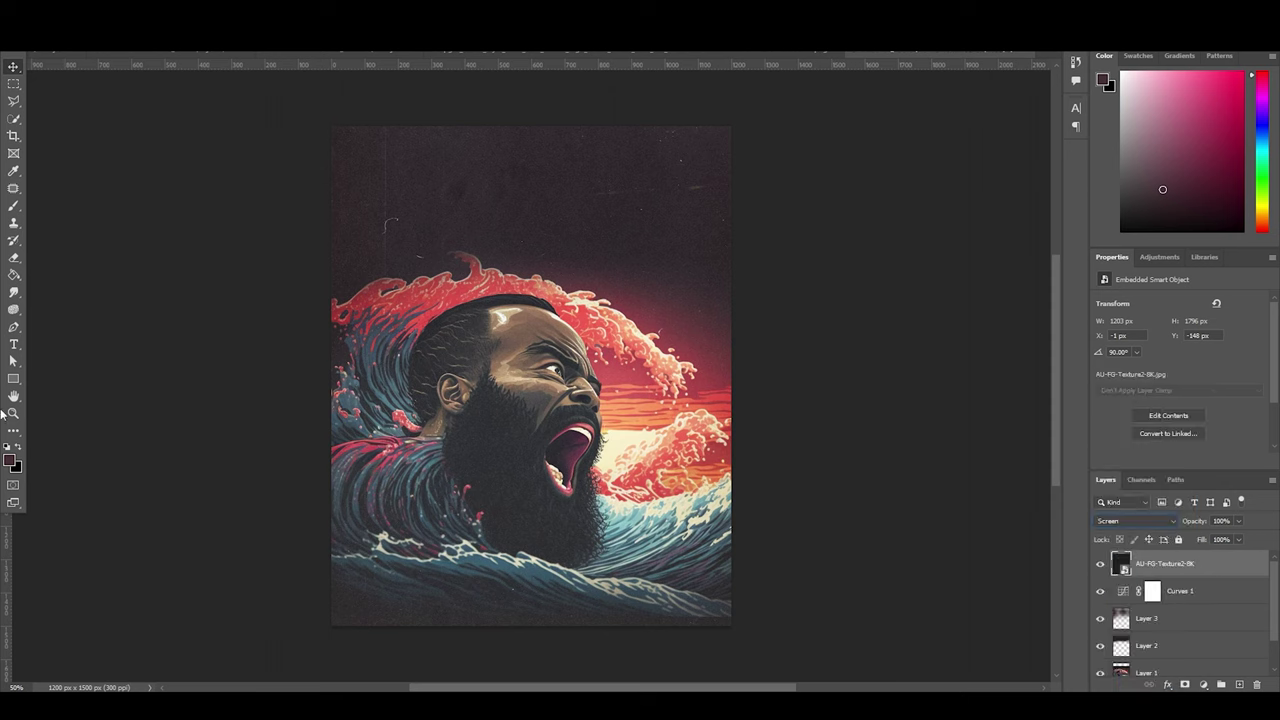
# - Add the title "James" in Bourbon Regular above the head, scaled to about 70.83 pt and centred across the page
pyautogui.click(485, 212)
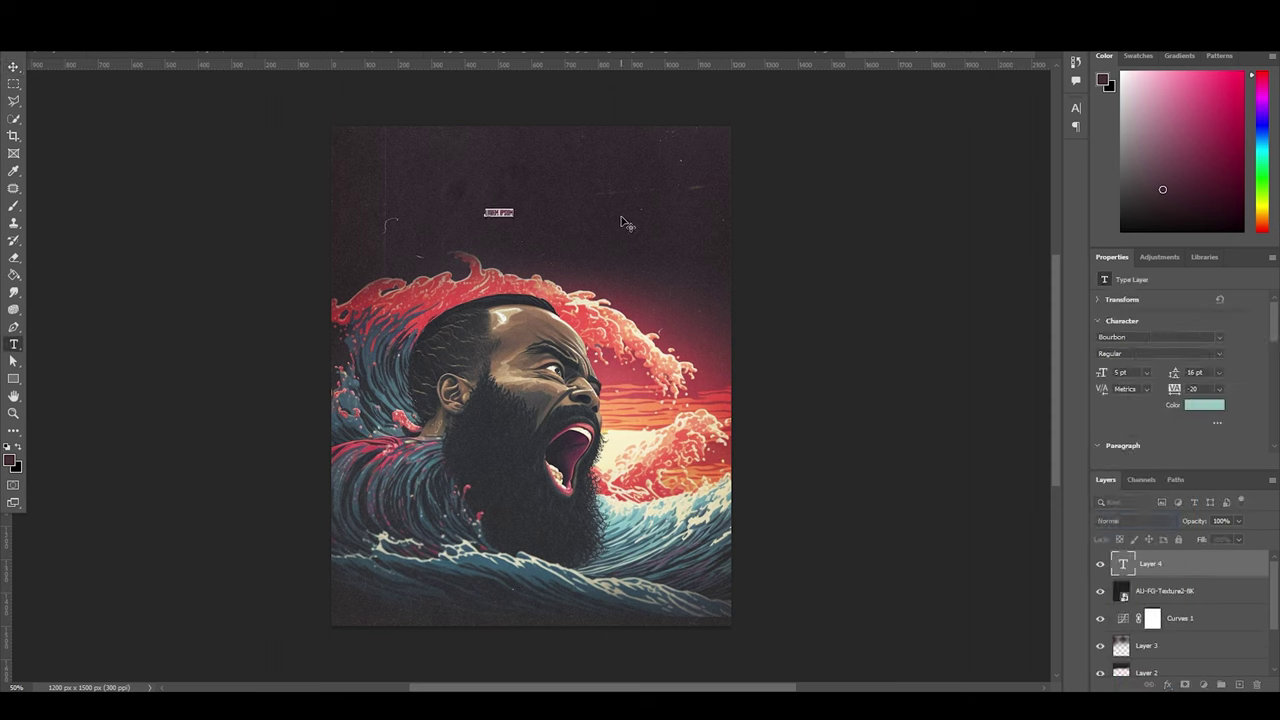
pyautogui.write('James')
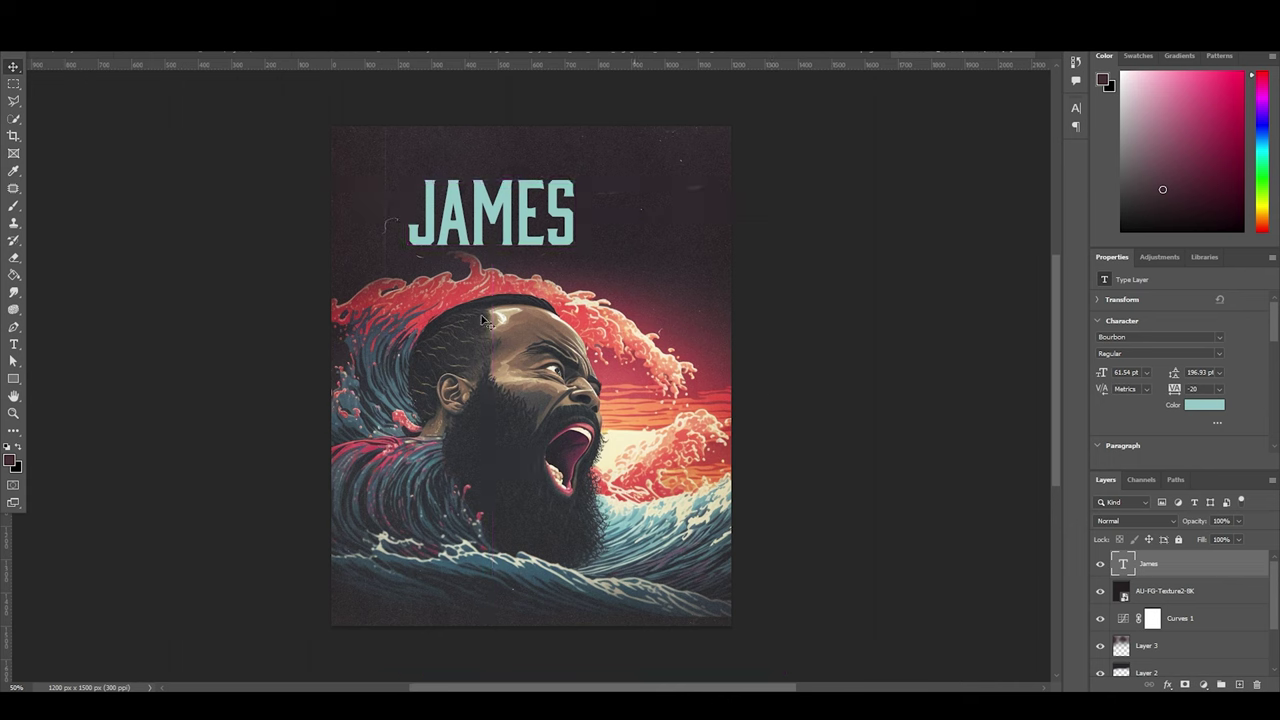
pyautogui.moveTo(522, 216); pyautogui.dragTo(622, 266)
pyautogui.hotkey('ctrl', 't')
pyautogui.moveTo(586, 222); pyautogui.dragTo(594, 222)
pyautogui.press('Return')
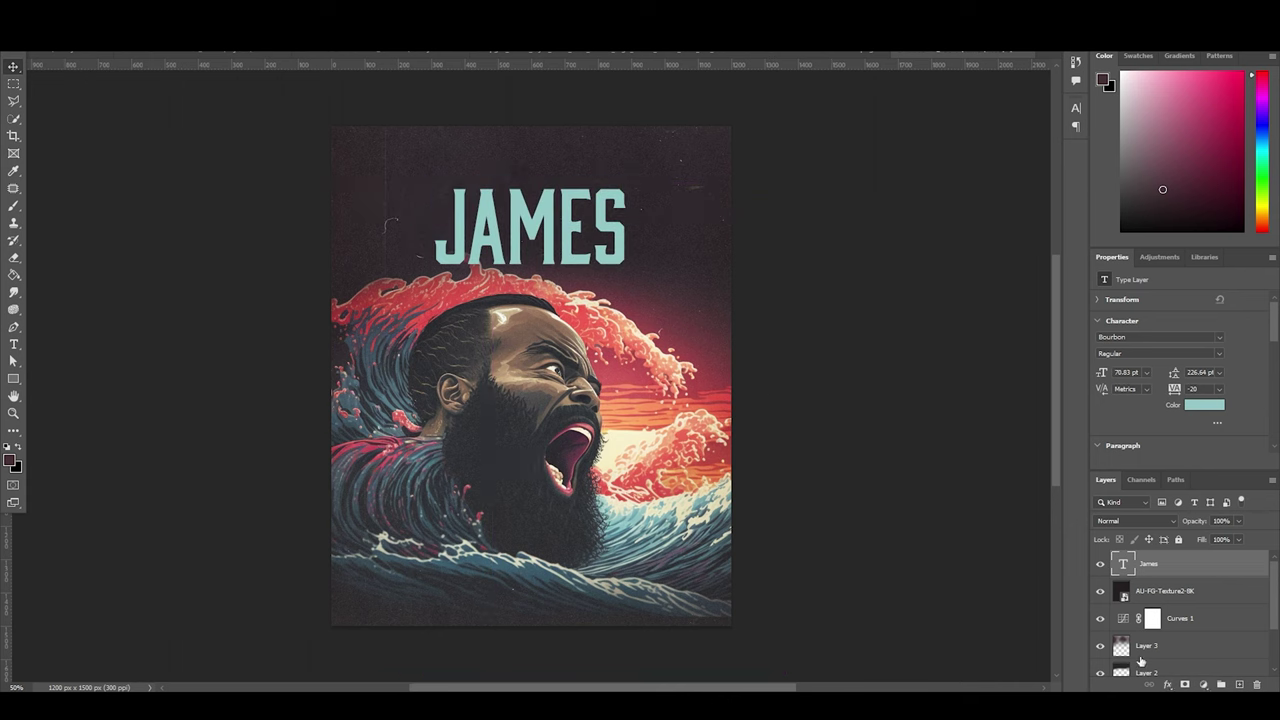
# - Move the James text layer down the stack to sit between Layer 3 and Layer 2
pyautogui.moveTo(1140, 565); pyautogui.dragTo(1130, 636)
pyautogui.scroll(-3, 1132, 636)
pyautogui.moveTo(1136, 556); pyautogui.dragTo(1124, 594)
# - Apply a linear Gradient Overlay to the James title, from peach to pale cream sampled from the artwork, at a 90° angle
pyautogui.click(1167, 685)
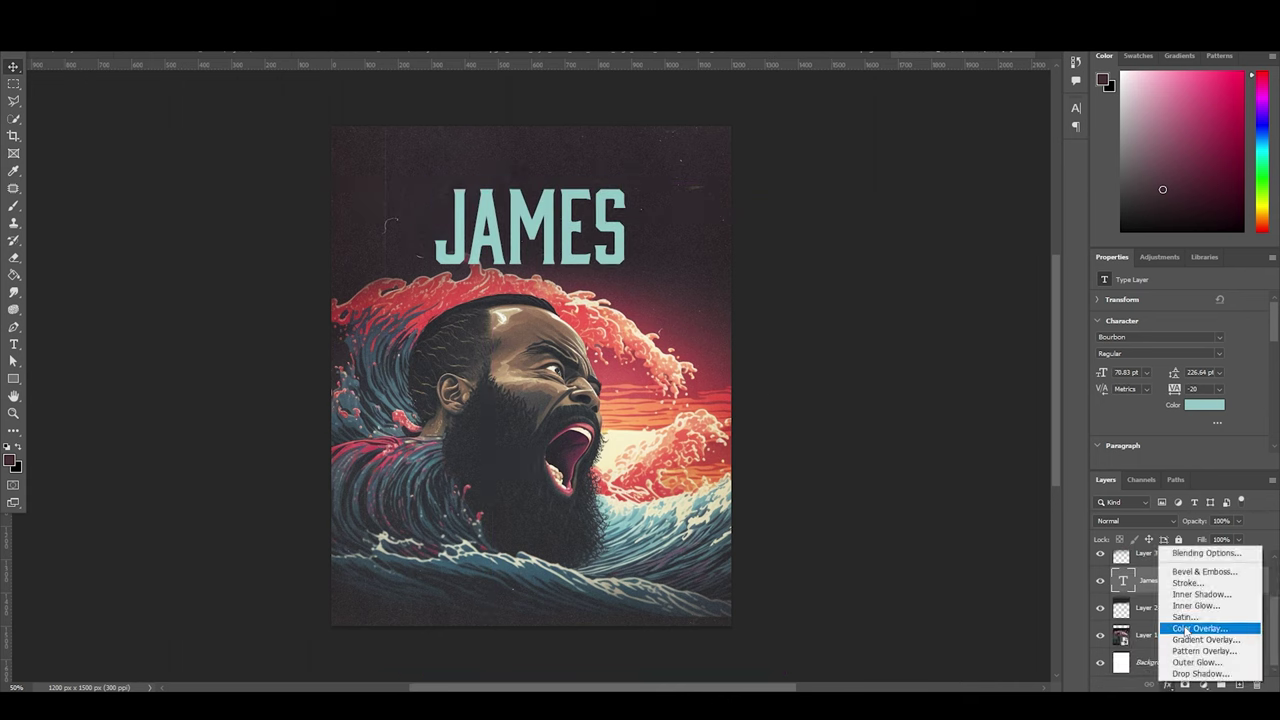
pyautogui.click(1180, 640)
pyautogui.click(1015, 222)
pyautogui.click(692, 391)
pyautogui.click(630, 378)
pyautogui.click(607, 367)
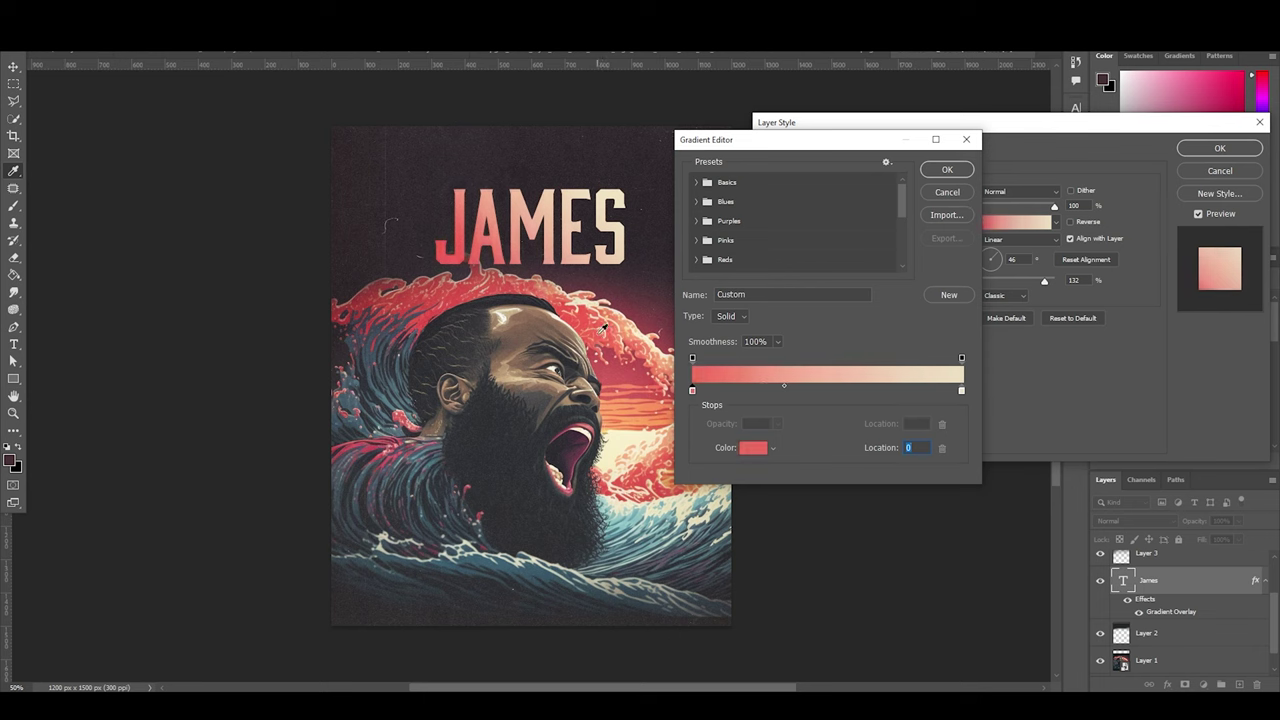
pyautogui.click(561, 295)
pyautogui.click(756, 449)
pyautogui.click(615, 315)
pyautogui.click(625, 400)
pyautogui.click(629, 441)
pyautogui.click(1127, 275)
pyautogui.click(947, 169)
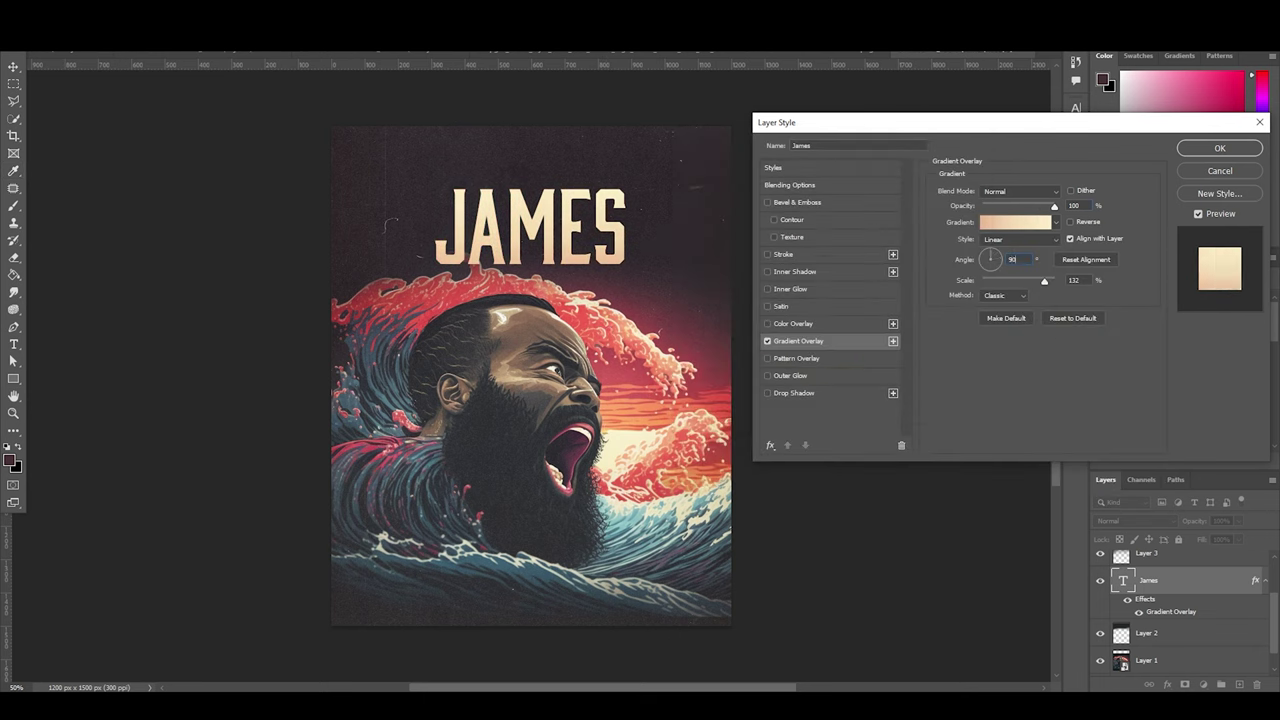
pyautogui.click(1220, 148)
# - Duplicate the James text layer and change the copy's text to "Harden"
pyautogui.hotkey('ctrl', 'j')
pyautogui.doubleClick(1123, 581)
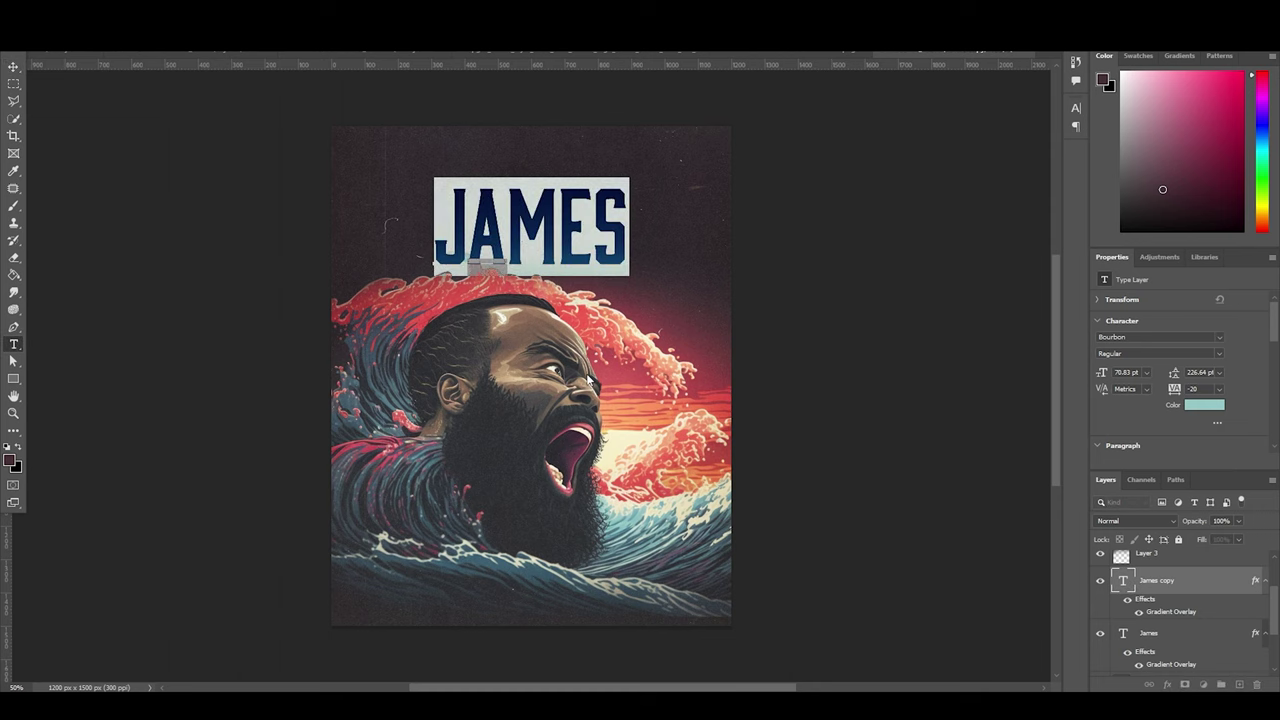
pyautogui.write('Harden')
pyautogui.hotkey('ctrl', 'Return')
# - Scale the Harden text to about 24.8 pt, centre it beneath James, and nudge both titles upward
pyautogui.moveTo(656, 276); pyautogui.dragTo(584, 245)
pyautogui.moveTo(572, 232); pyautogui.dragTo(562, 285)
pyautogui.press('Return')
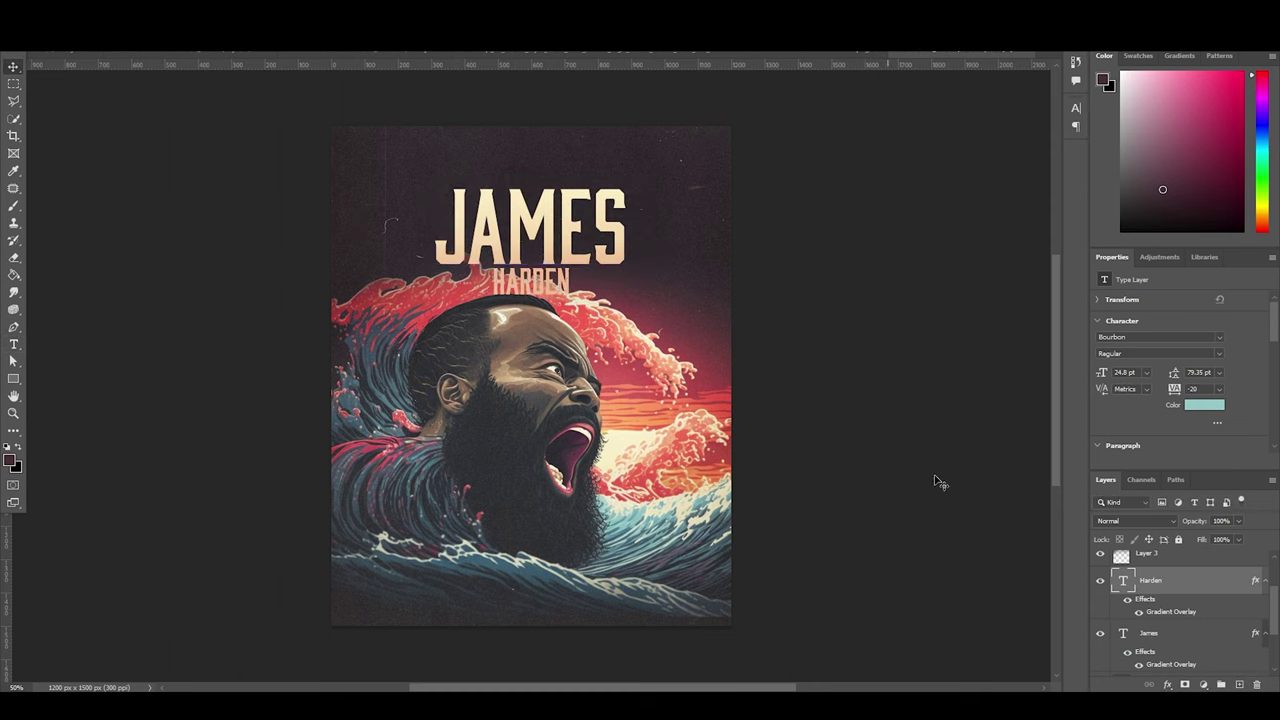
pyautogui.keyDown('shift'); pyautogui.click(1123, 632); pyautogui.keyUp('shift')
pyautogui.hotkey('shift', 'Up')
pyautogui.hotkey('shift', 'Up')
# - Open the Harden text's Gradient Overlay for editing and set its end stop to a teal sampled from the waves
pyautogui.doubleClick(1122, 583)
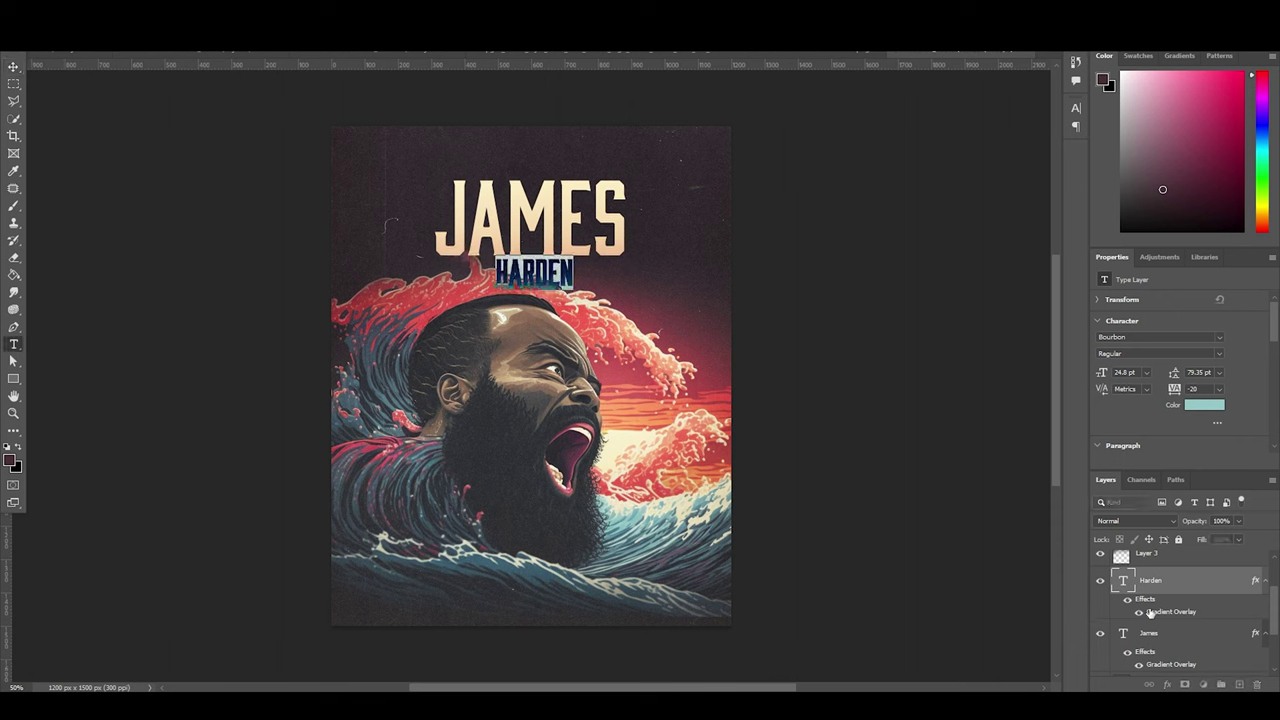
pyautogui.doubleClick(1150, 611)
pyautogui.click(1020, 227)
pyautogui.click(963, 390)
pyautogui.click(622, 545)
pyautogui.click(616, 542)
pyautogui.click(618, 525)
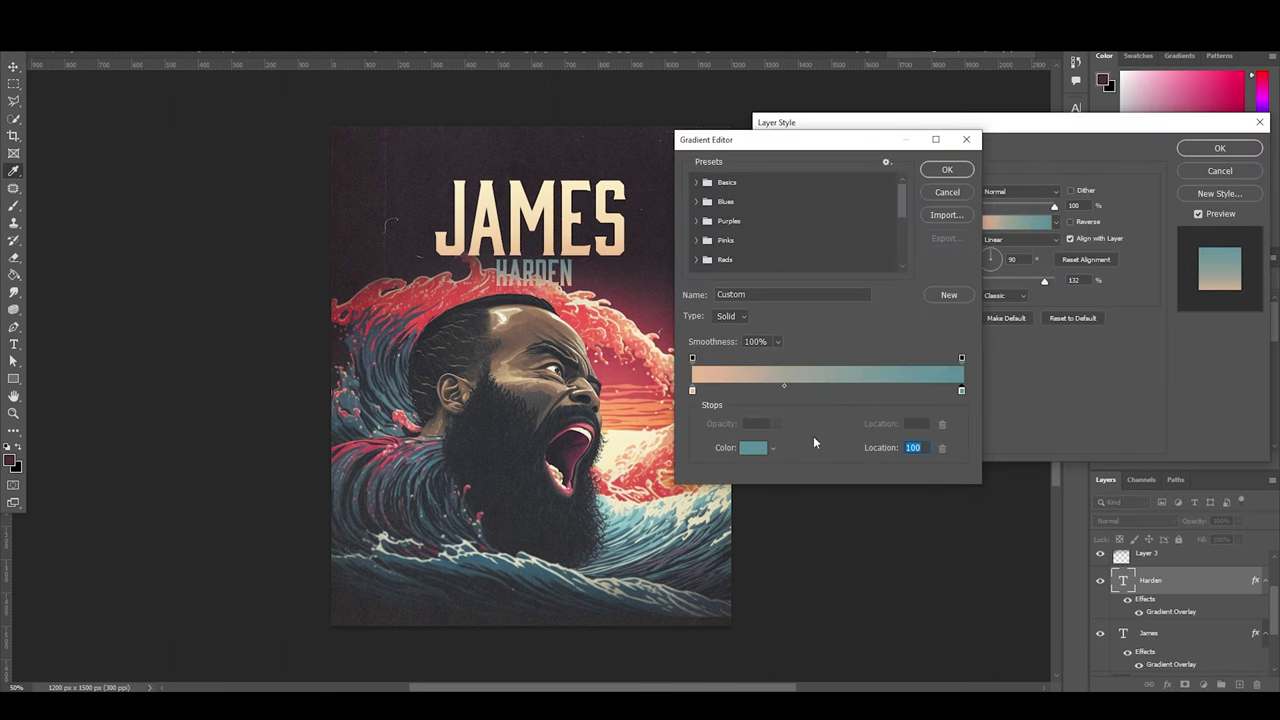
# - Set the Harden gradient's start stop to a pale teal sampled from the waves
pyautogui.doubleClick(692, 390)
pyautogui.click(662, 507)
pyautogui.click(655, 517)
pyautogui.click(660, 522)
pyautogui.click(1127, 275)
# - Set the Harden gradient's end stop to cream #e8dfb9 and its start stop to a colour sampled from the James title
pyautogui.click(962, 390)
pyautogui.doubleClick(961, 389)
pyautogui.click(685, 505)
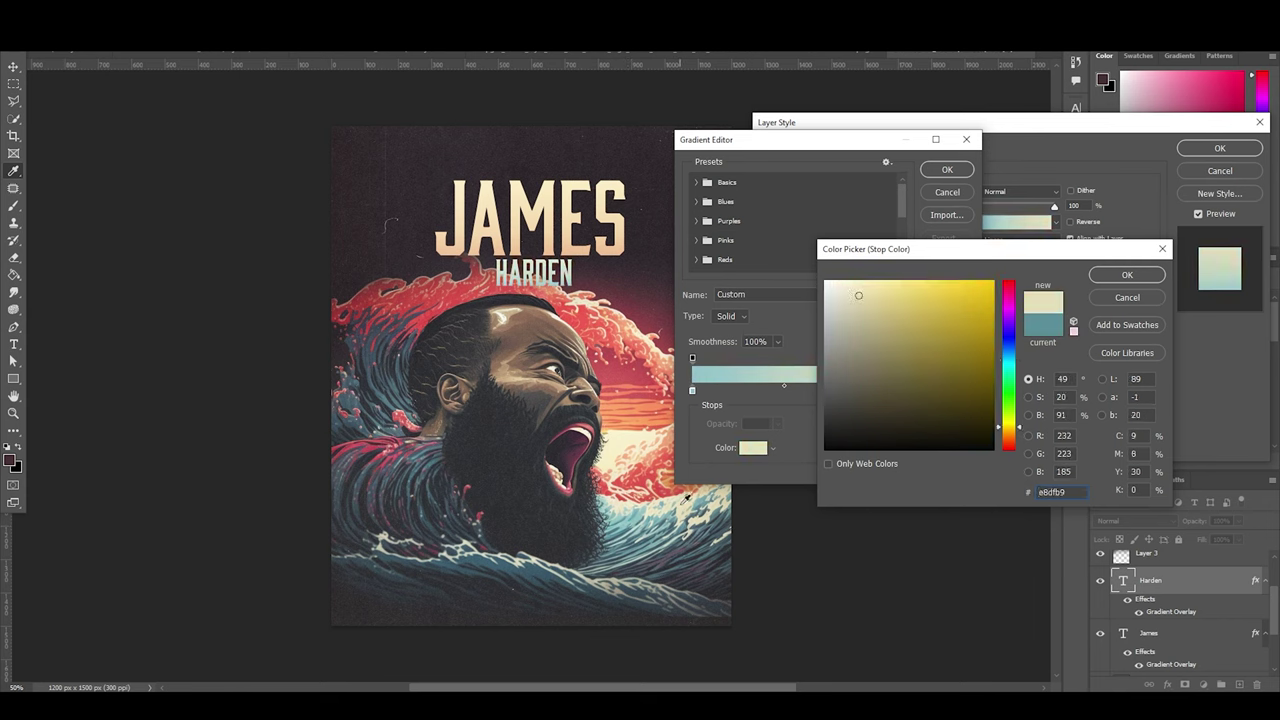
pyautogui.click(1127, 275)
pyautogui.click(692, 390)
pyautogui.click(755, 449)
pyautogui.click(618, 217)
pyautogui.click(1127, 275)
pyautogui.click(956, 171)
pyautogui.press('Return')
# - Draw a paragraph text box of placeholder text across the bottom of the poster and set its leading to Auto
pyautogui.moveTo(344, 588); pyautogui.dragTo(709, 611)
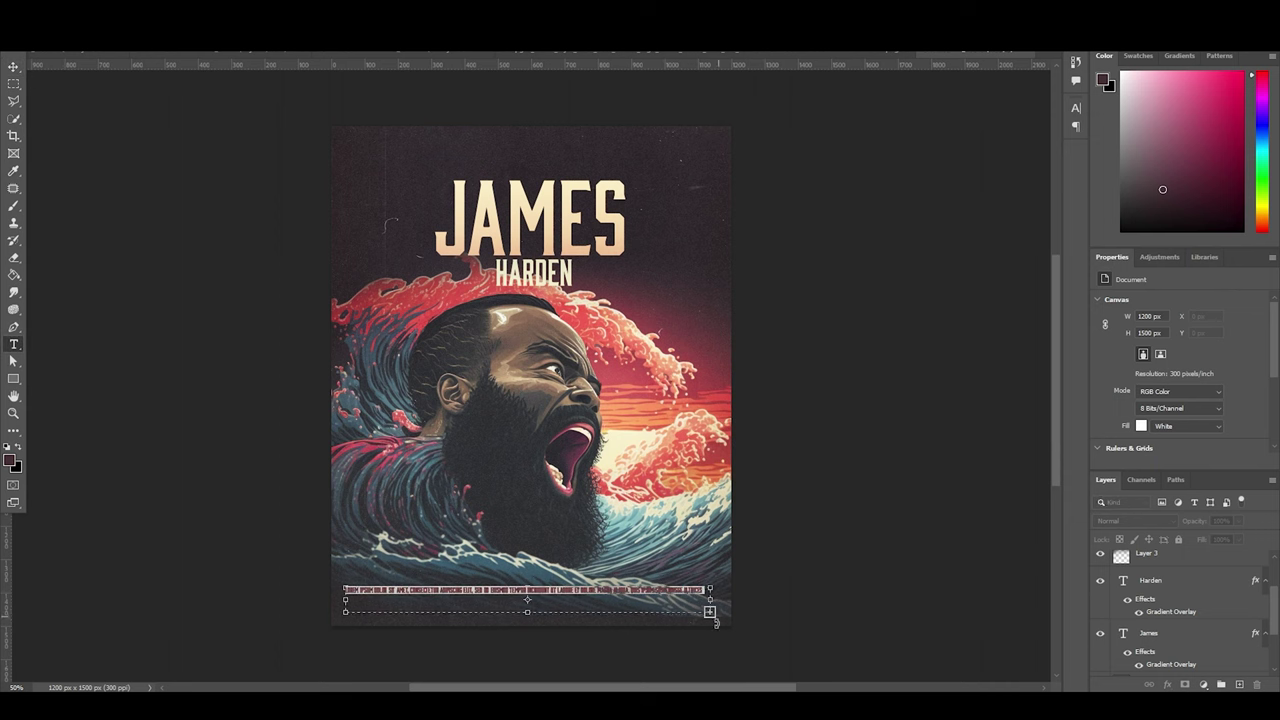
pyautogui.click(1219, 373)
pyautogui.click(1198, 387)
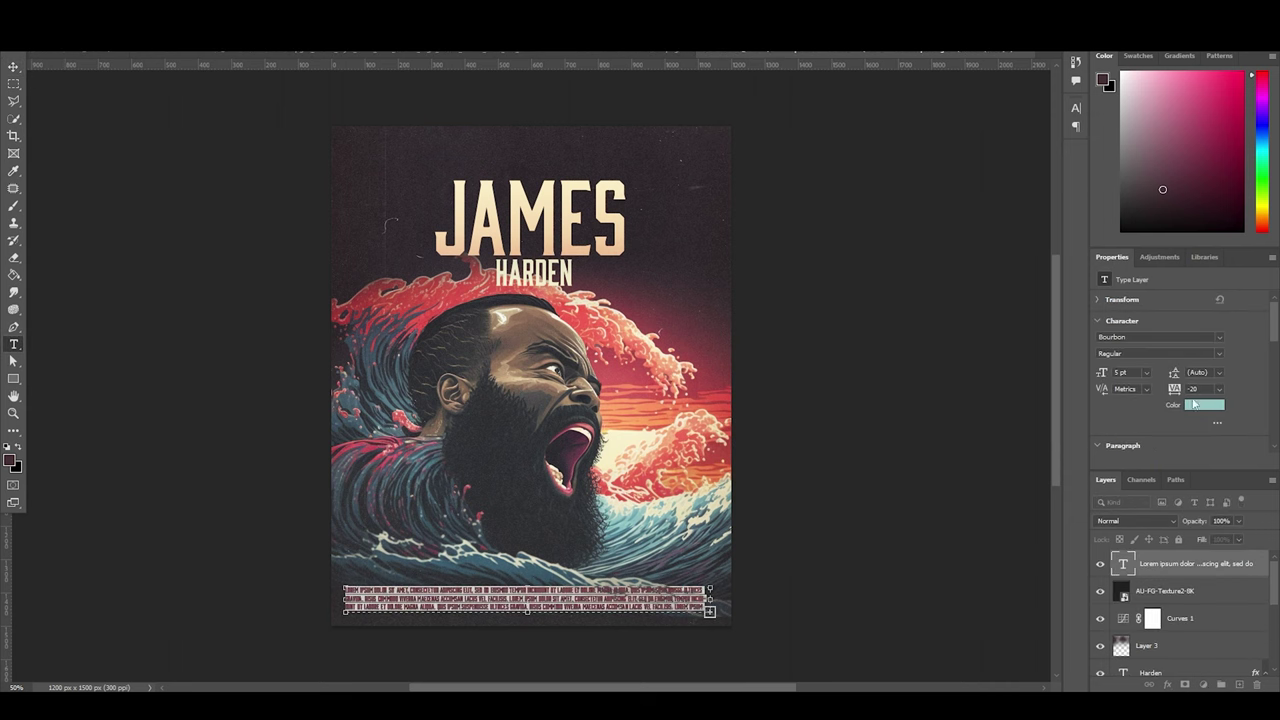
# - Shift the placeholder paragraph slightly to centre it and add the text line "windy studio tutorial" above the James title
pyautogui.click(13, 67)
pyautogui.moveTo(541, 605); pyautogui.dragTo(545, 605)
pyautogui.press('t')
pyautogui.click(505, 150)
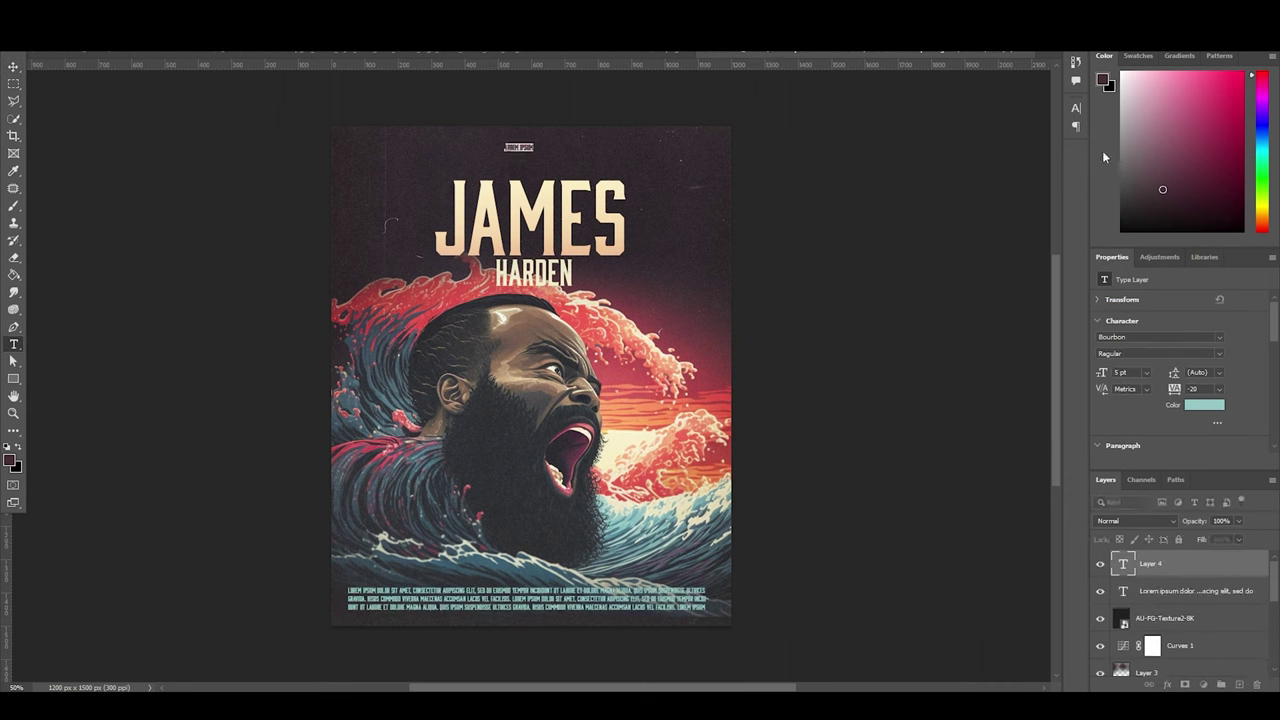
pyautogui.write('windy studio tutorial')
# - Set the "windy studio tutorial" text's colour to white and its font to Adobe Garamond Pro
pyautogui.doubleClick(1123, 565)
pyautogui.click(1204, 405)
pyautogui.click(825, 266)
pyautogui.click(1140, 263)
pyautogui.click(1219, 337)
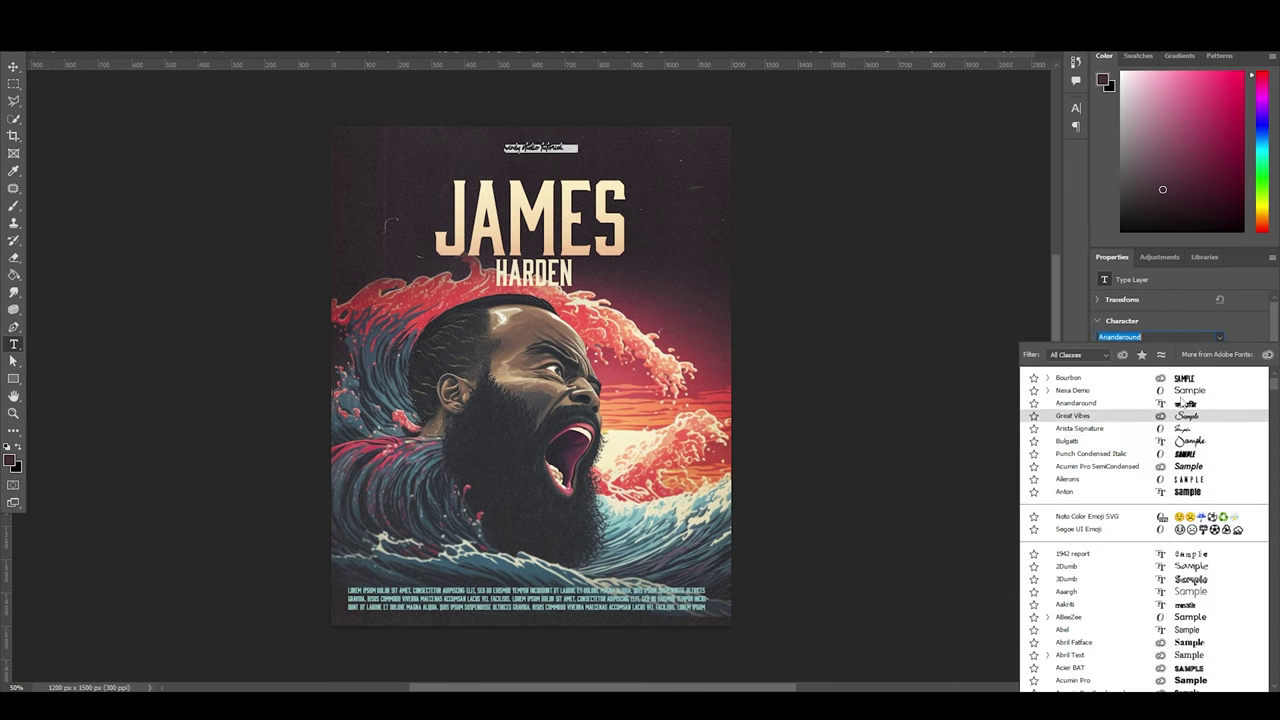
pyautogui.scroll(-5, 1187, 560)
pyautogui.click(1187, 617)
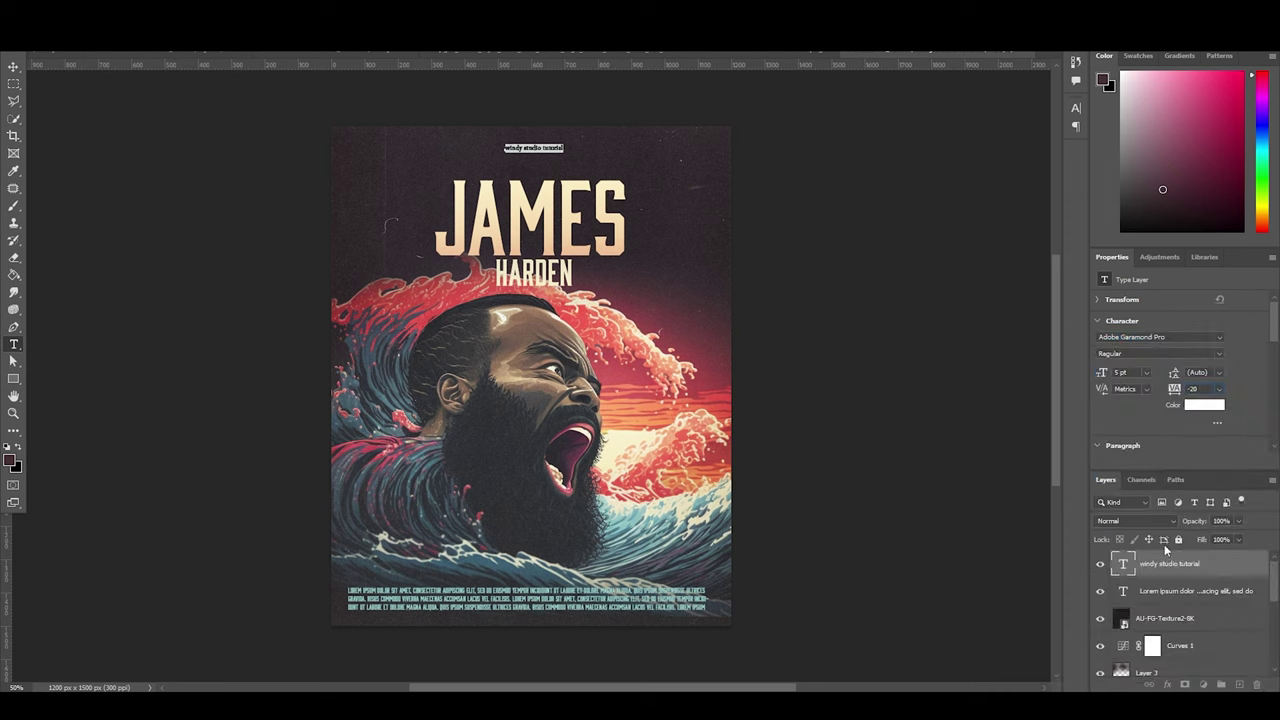
# - Format the "windy studio tutorial" text in all caps at 6 pt with 0 tracking and centre it just above the James title
pyautogui.click(287, 9)
pyautogui.click(302, 163)
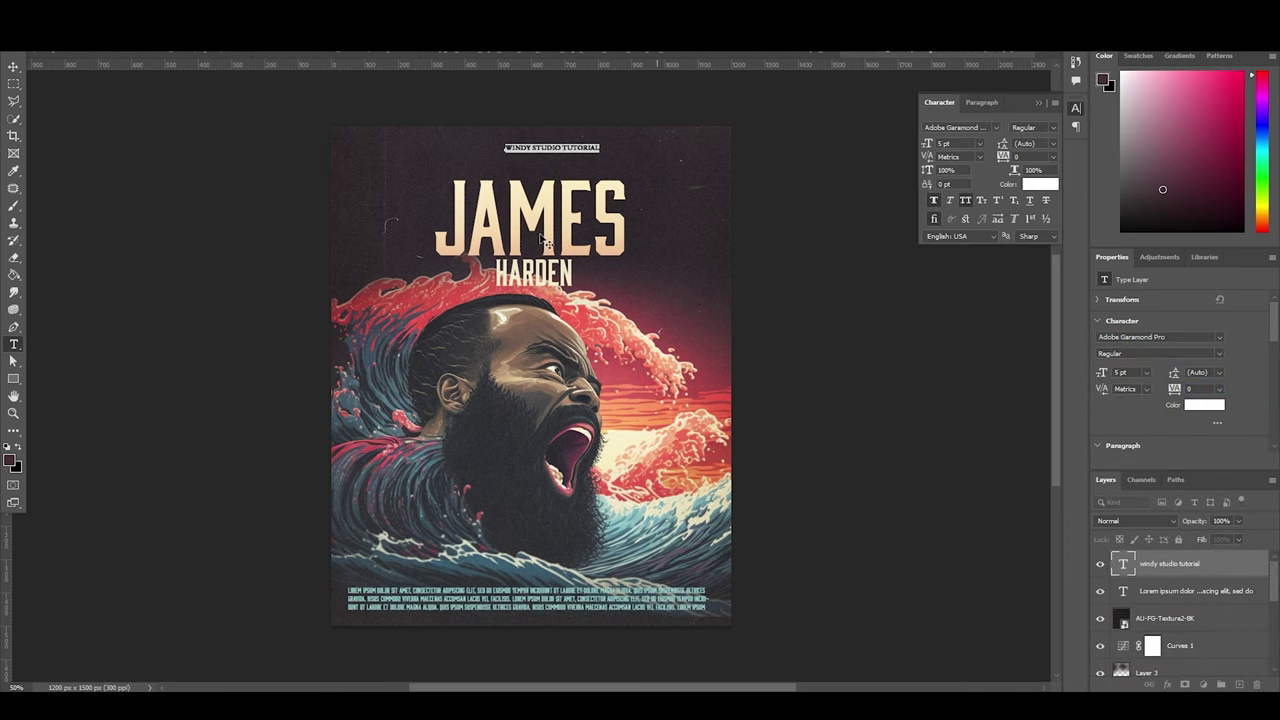
pyautogui.press('v')
pyautogui.moveTo(596, 145); pyautogui.dragTo(551, 160)
pyautogui.click(655, 250)
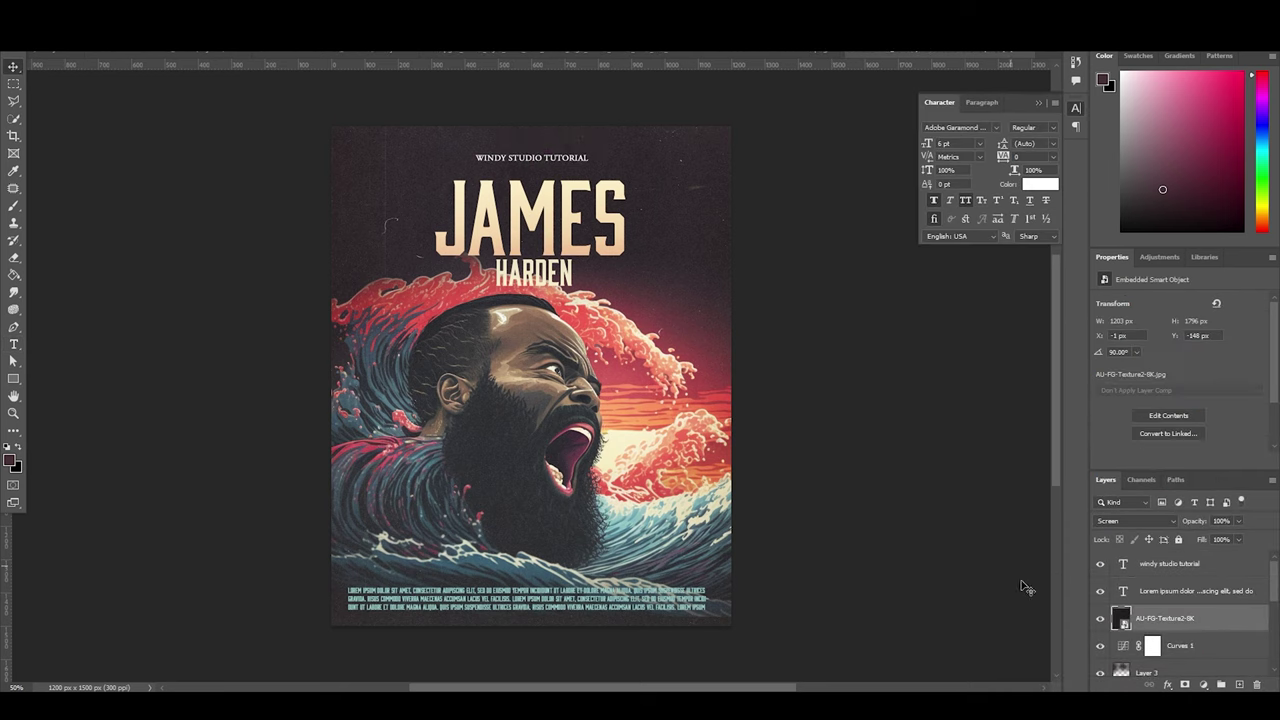
# - Skew the James and Harden text layers together vertically by about 6° so both titles slant upward to the right
pyautogui.rightClick(571, 246)
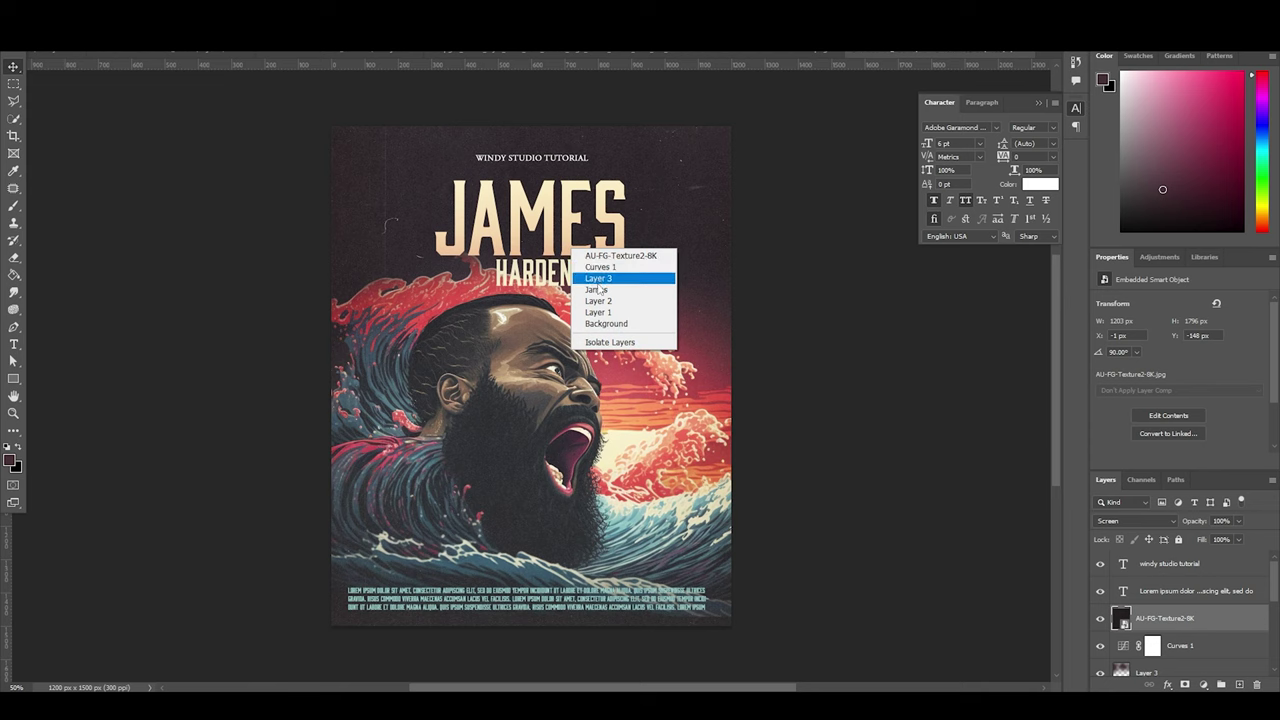
pyautogui.click(600, 290)
pyautogui.scroll(-2, 1130, 636)
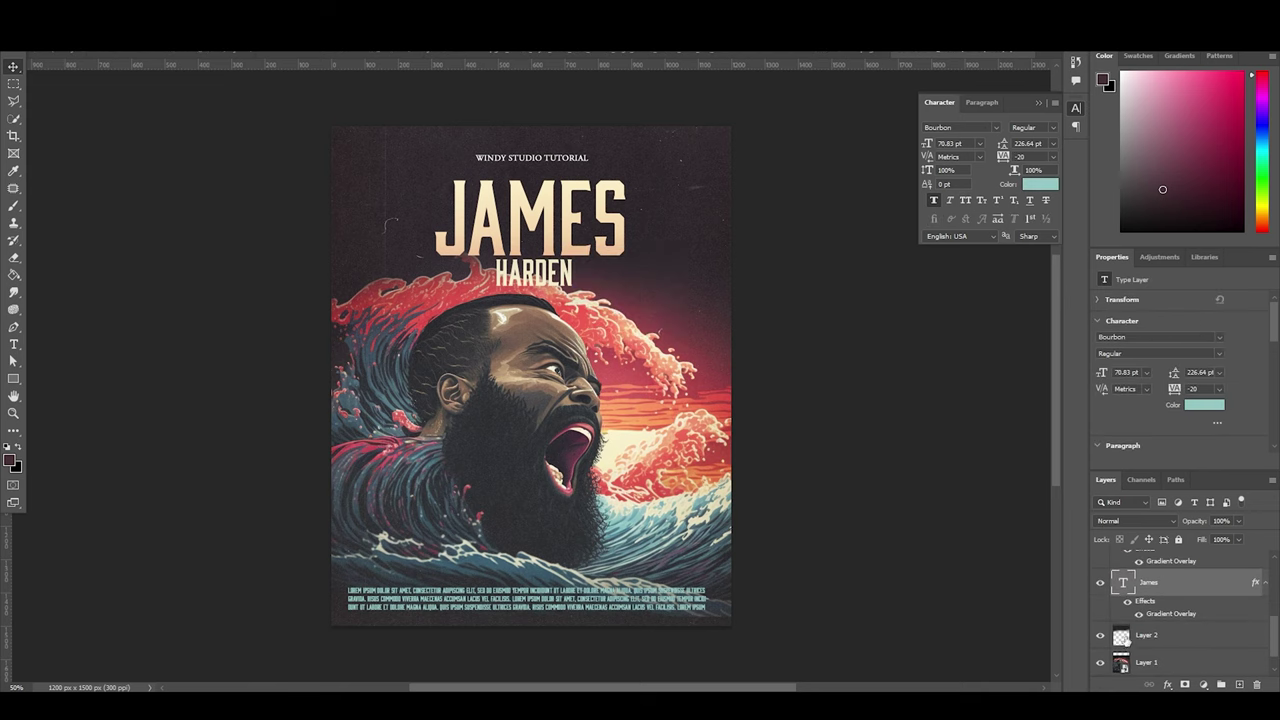
pyautogui.scroll(1, 1135, 632)
pyautogui.keyDown('shift'); pyautogui.click(1123, 560); pyautogui.keyUp('shift')
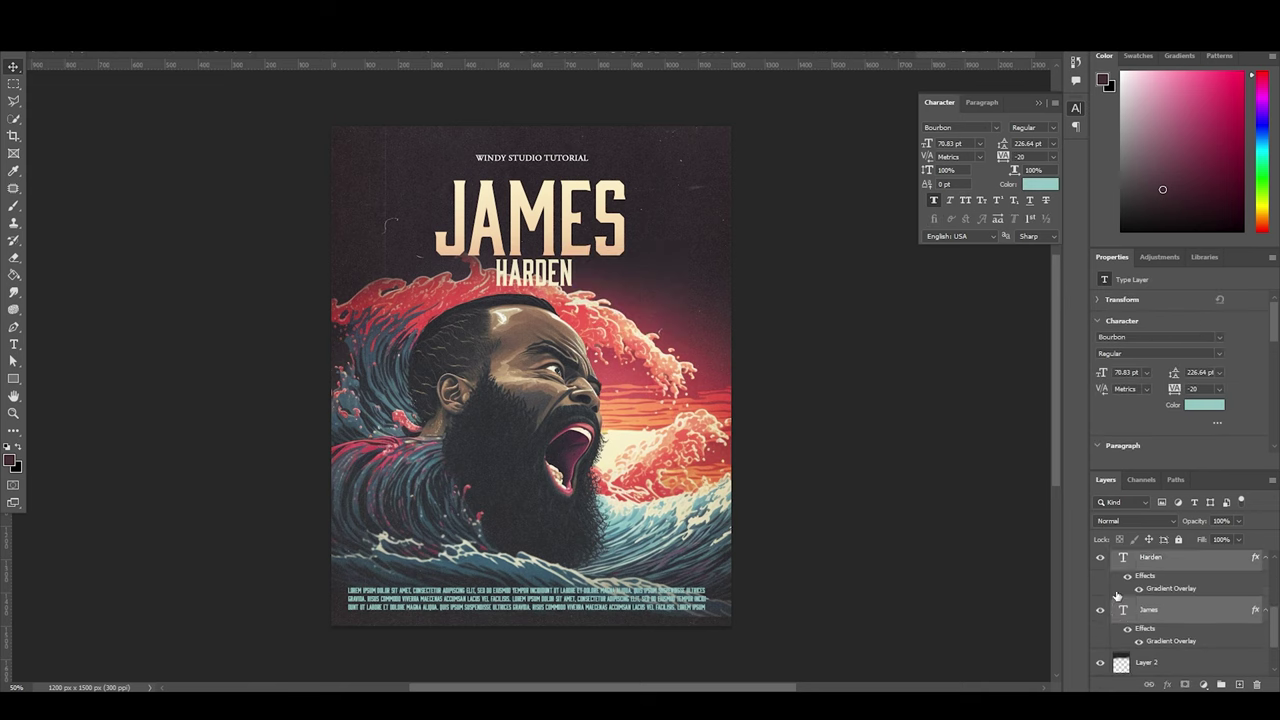
pyautogui.hotkey('ctrl', 't')
pyautogui.rightClick(572, 239)
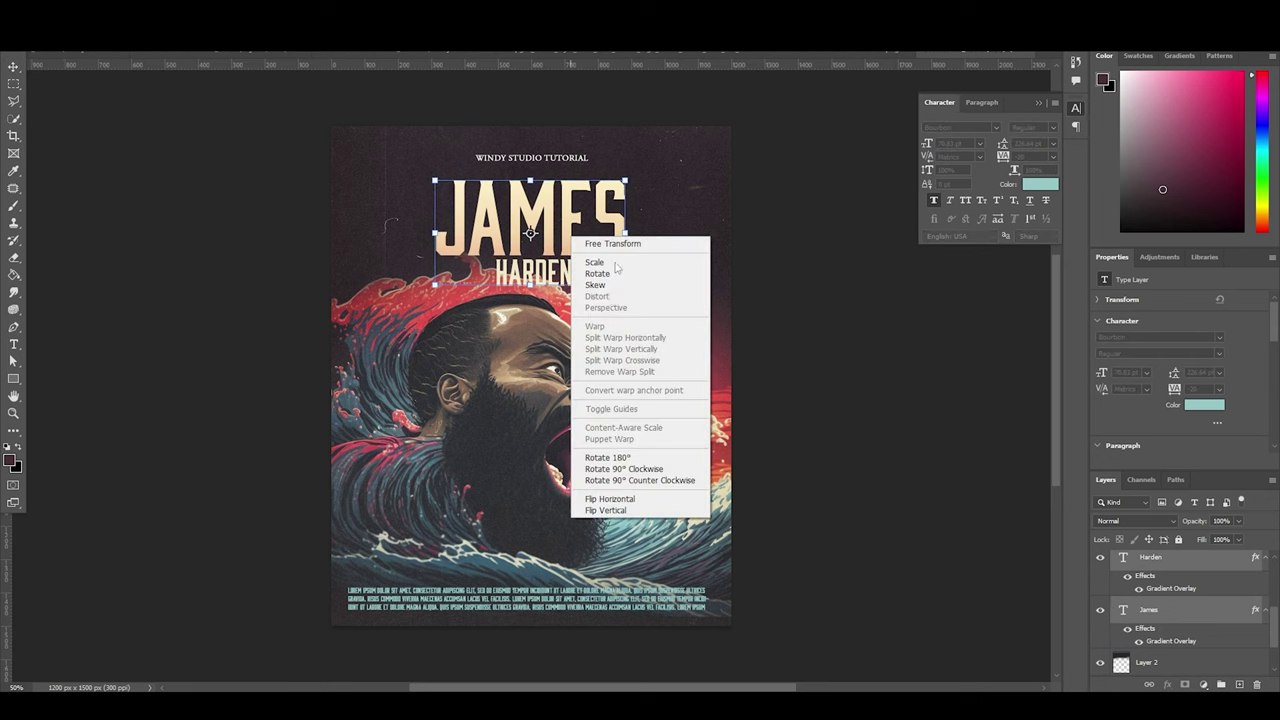
pyautogui.click(609, 286)
pyautogui.moveTo(627, 237)
pyautogui.mouseDown()
pyautogui.moveTo(626, 222)
pyautogui.moveTo(587, 248)
pyautogui.moveTo(588, 262)
pyautogui.moveTo(583, 248)
pyautogui.moveTo(626, 240)
pyautogui.mouseUp()
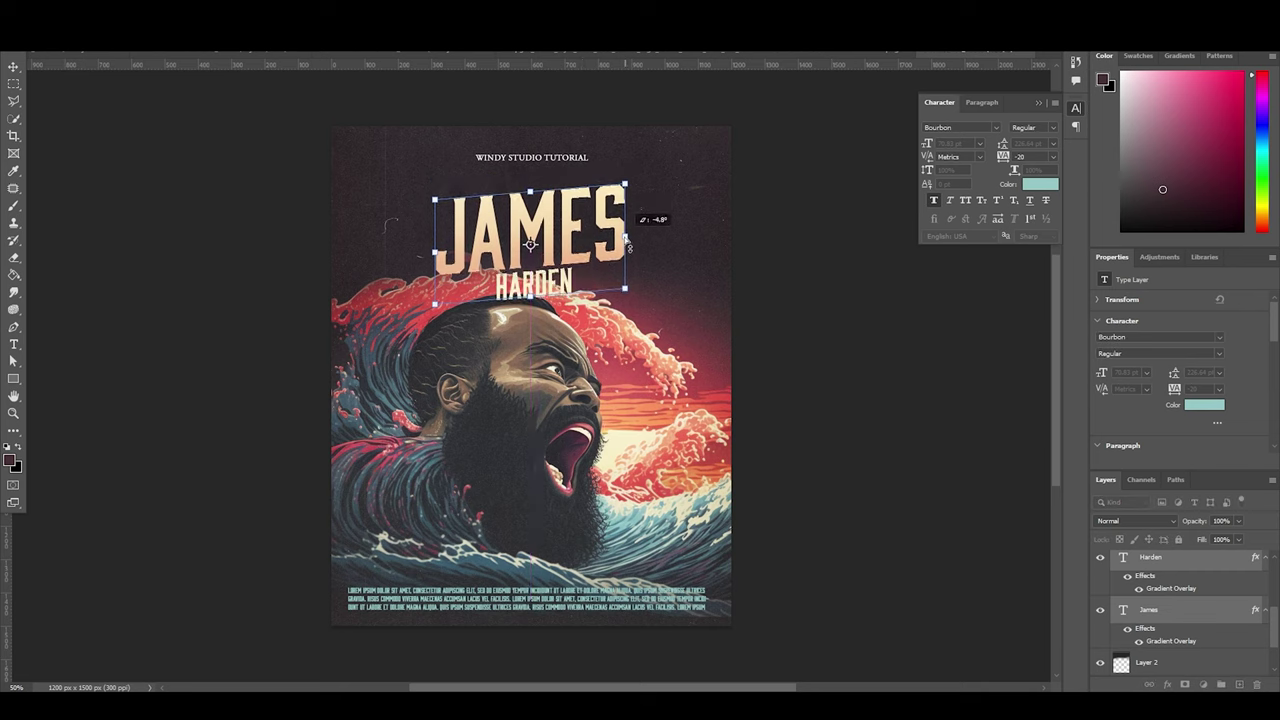
pyautogui.moveTo(434, 255); pyautogui.dragTo(437, 261)
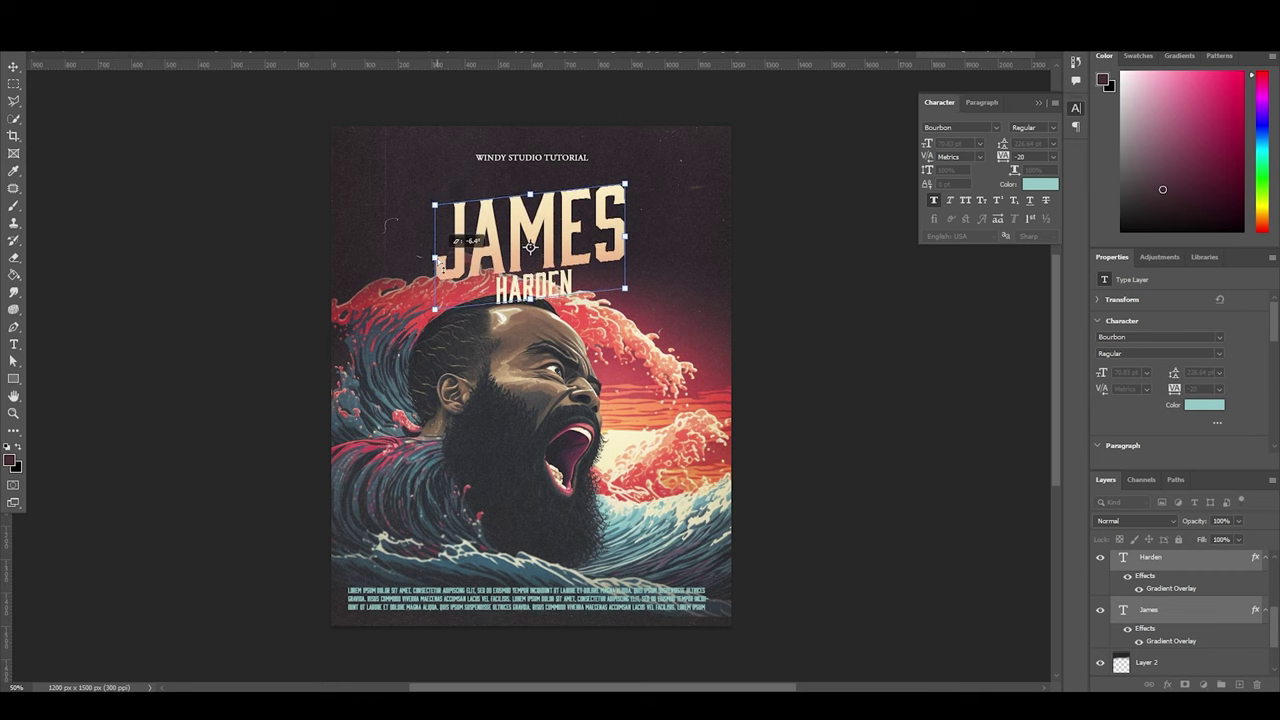
pyautogui.moveTo(574, 252); pyautogui.dragTo(574, 251)
# - Nudge the skewed James and Harden titles slightly left and down and apply the transform
pyautogui.press('Left')
pyautogui.press('Left')
pyautogui.press('Left')
pyautogui.press('Left')
pyautogui.press('Down')
pyautogui.press('Down')
pyautogui.press('Return')
# - Add a new layer above Layer 2 and paint soft dark maroon shading behind the James and Harden titles
pyautogui.click(1130, 666)
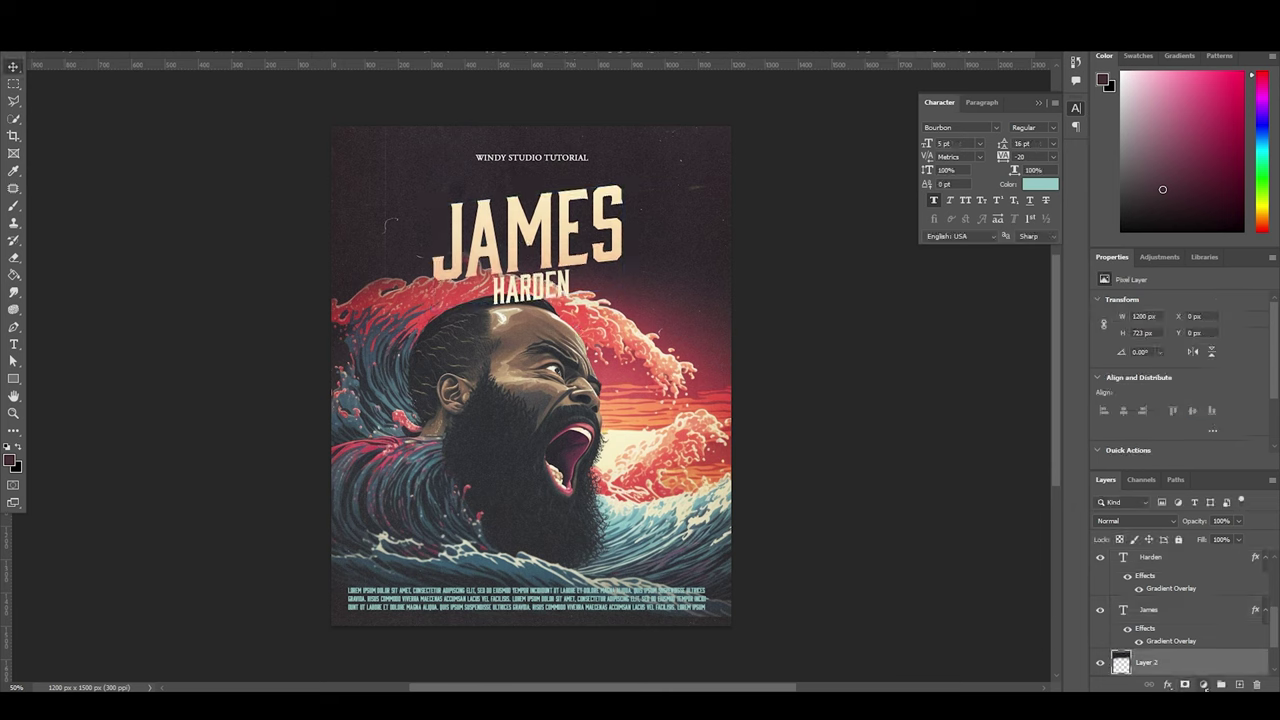
pyautogui.press('b')
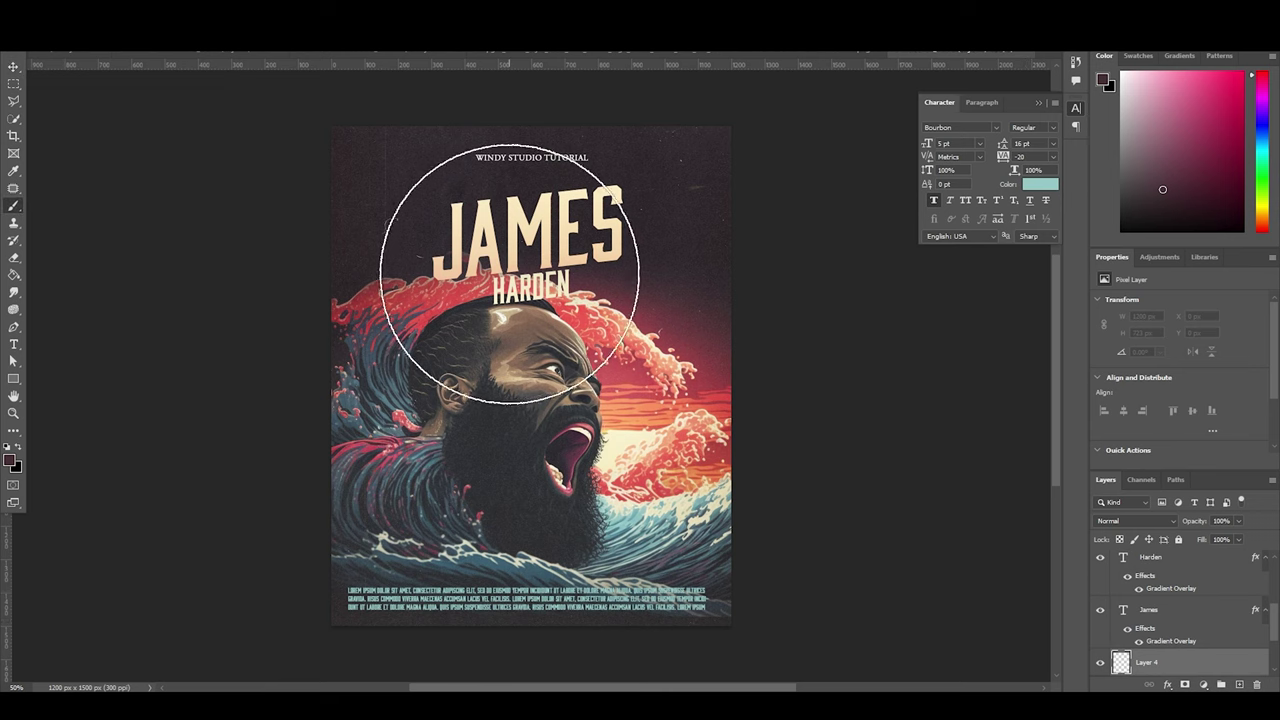
pyautogui.press('[')
pyautogui.press('[')
pyautogui.press('[')
pyautogui.press('[')
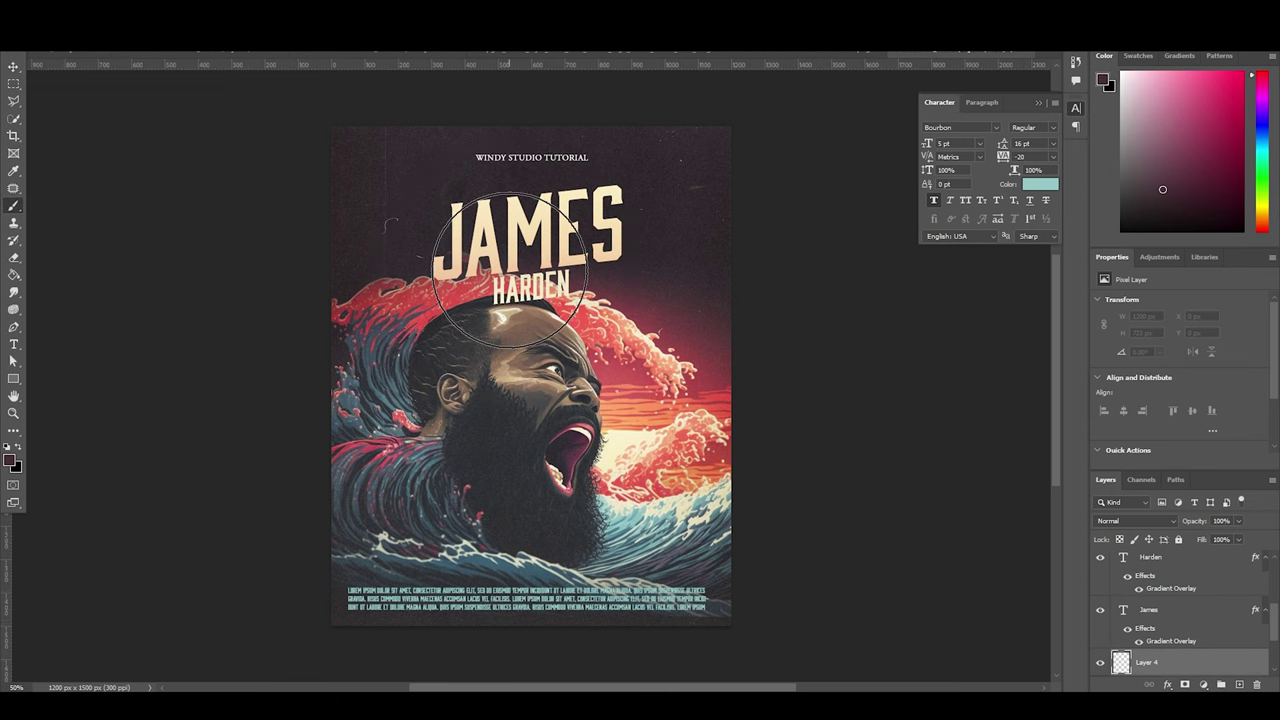
pyautogui.click(509, 270)
pyautogui.click(600, 194)
pyautogui.click(410, 221)
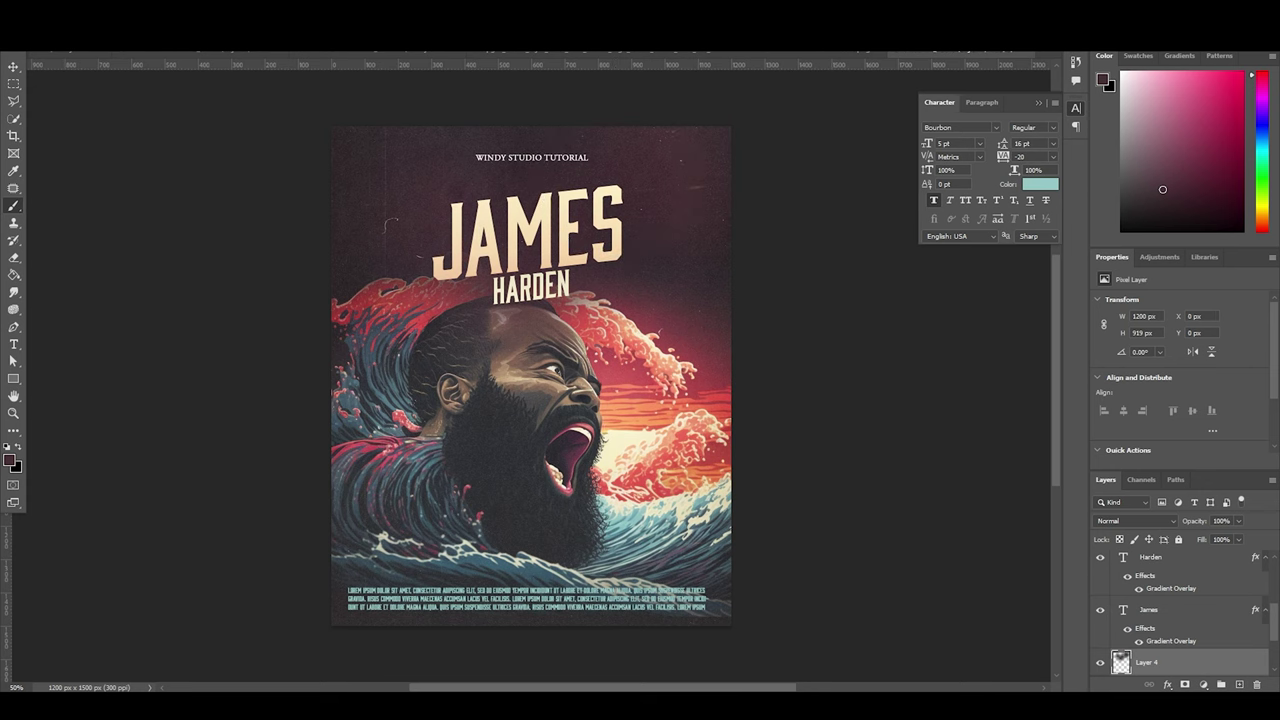
# - Erase the dark shading from the man's forehead and the top of his head with a smaller eraser
pyautogui.press('e')
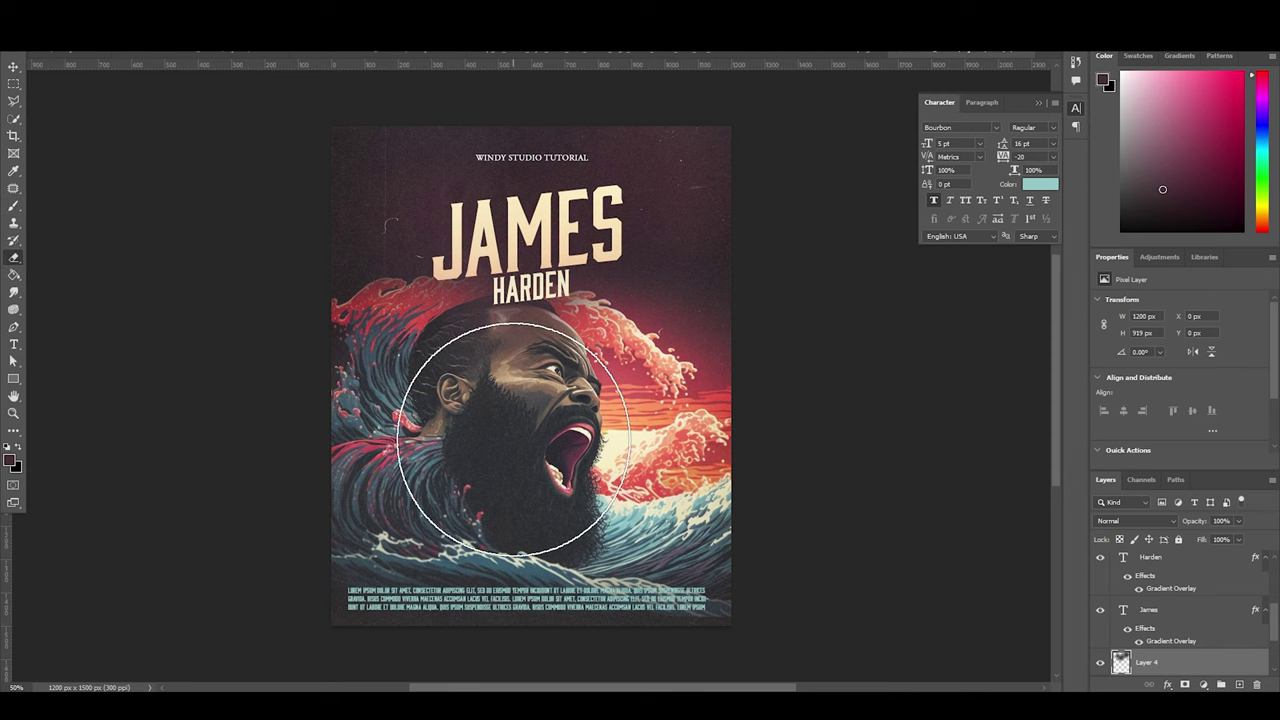
pyautogui.press('[')
pyautogui.press('[')
pyautogui.press('[')
pyautogui.press('[')
pyautogui.press('[')
pyautogui.press('[')
pyautogui.press('[')
pyautogui.press('[')
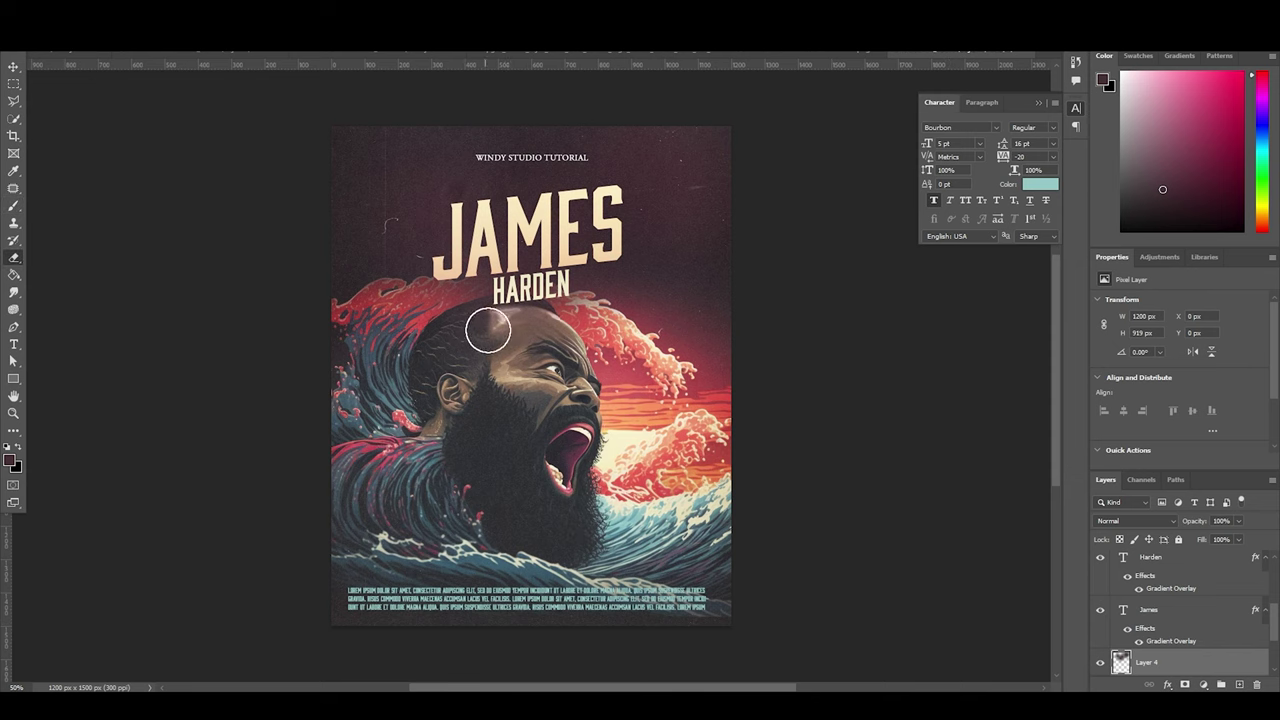
pyautogui.moveTo(505, 318); pyautogui.dragTo(575, 326)
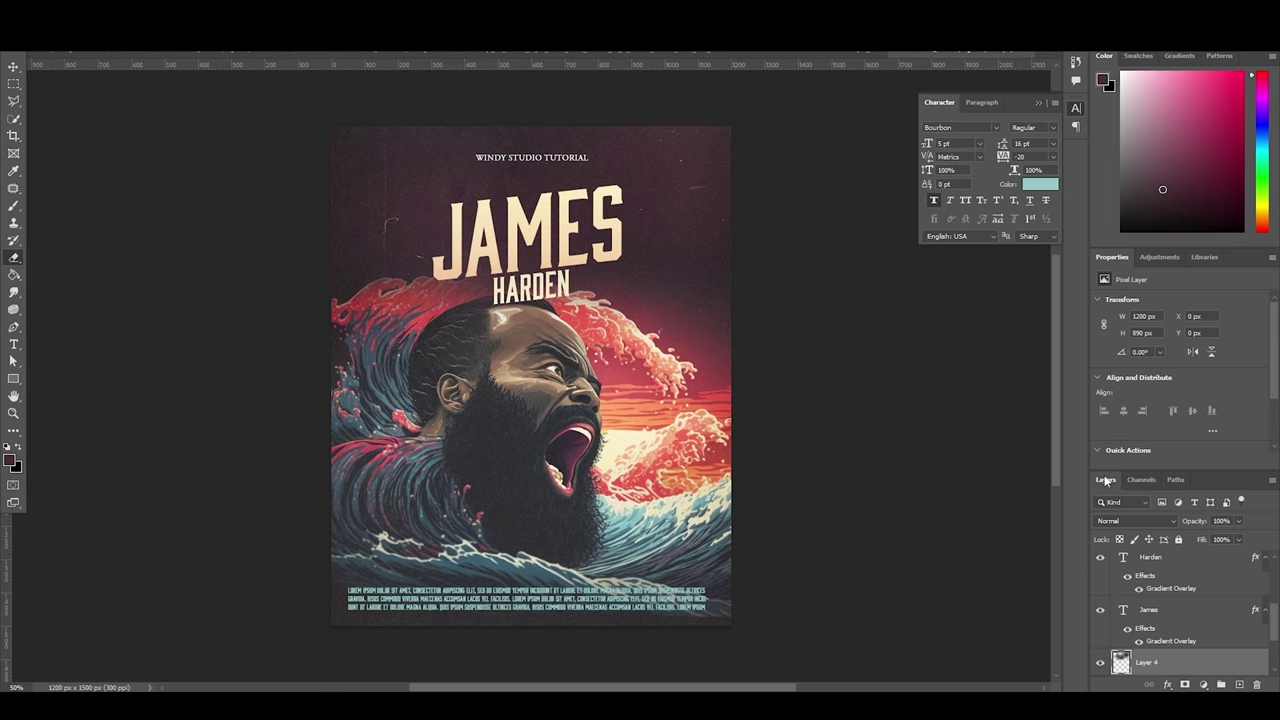